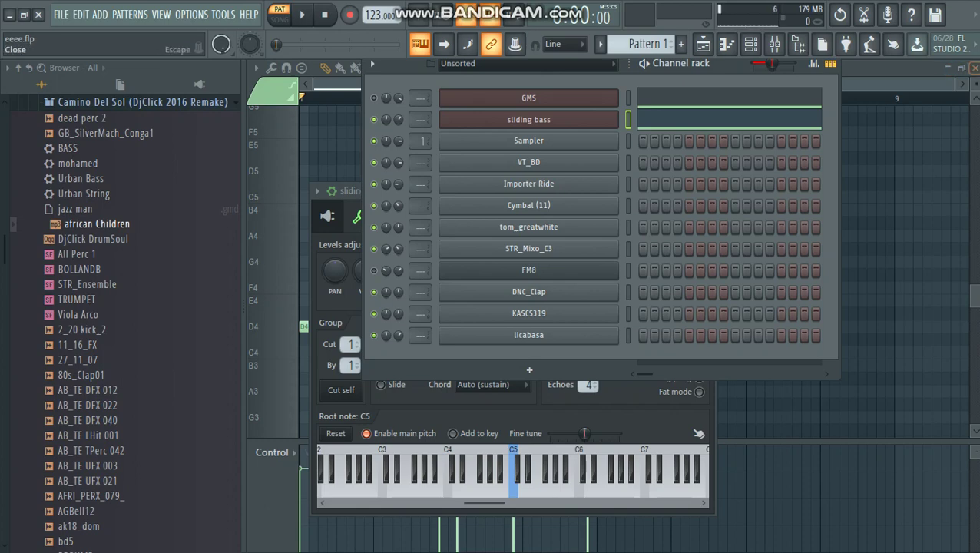
Close the piano roll and examine the GMS channel's miscellaneous functions and synth settings.
{"action": "left_click", "coordinate": [975, 68]}
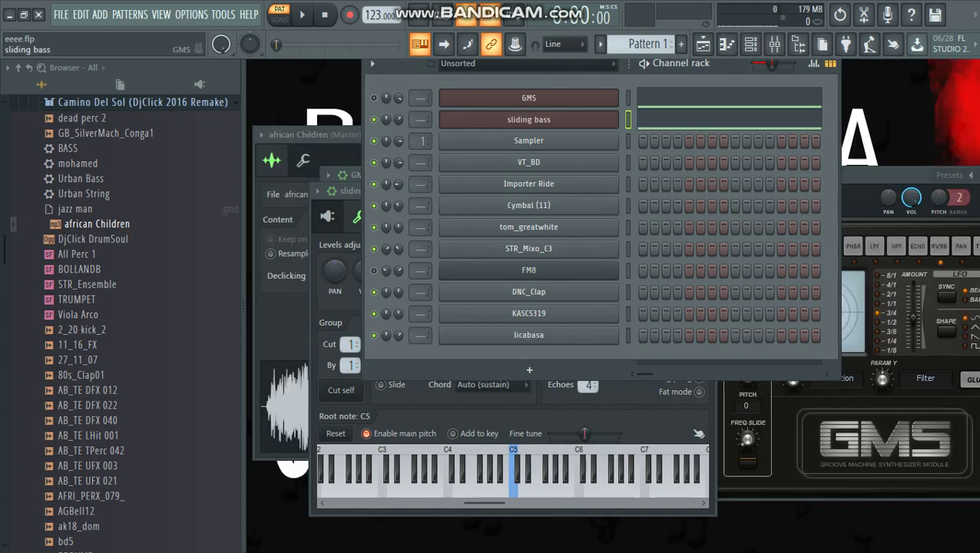
{"action": "left_click", "coordinate": [529, 98]}
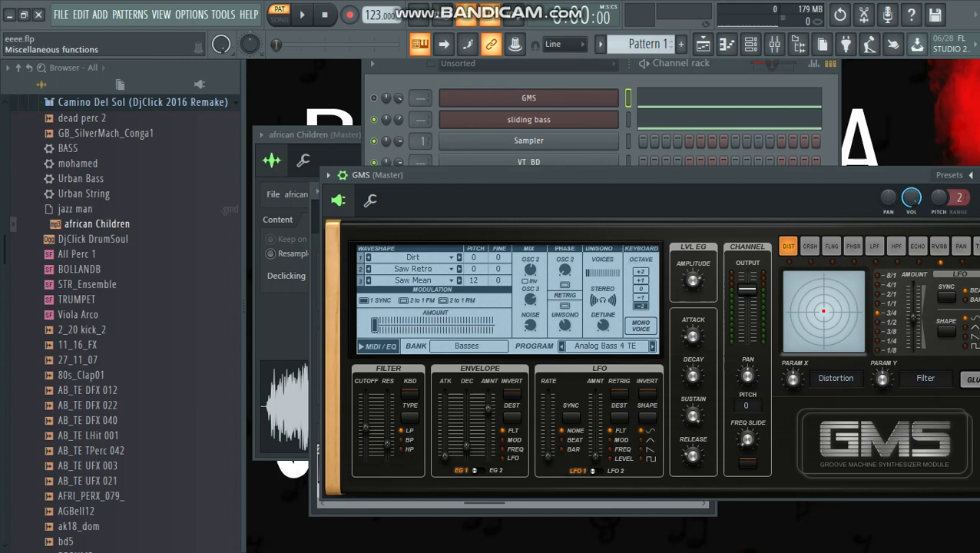
{"action": "left_click", "coordinate": [371, 201]}
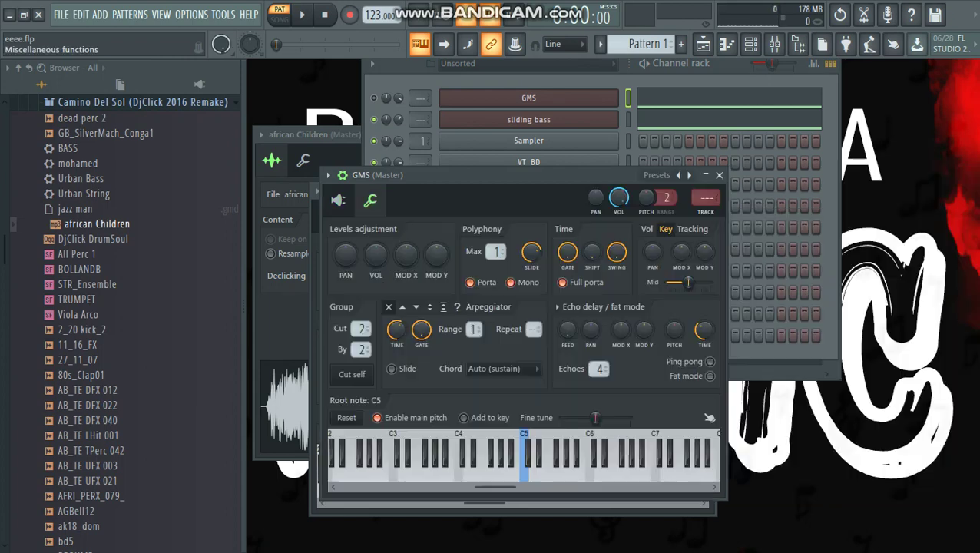
{"action": "left_click", "coordinate": [338, 199]}
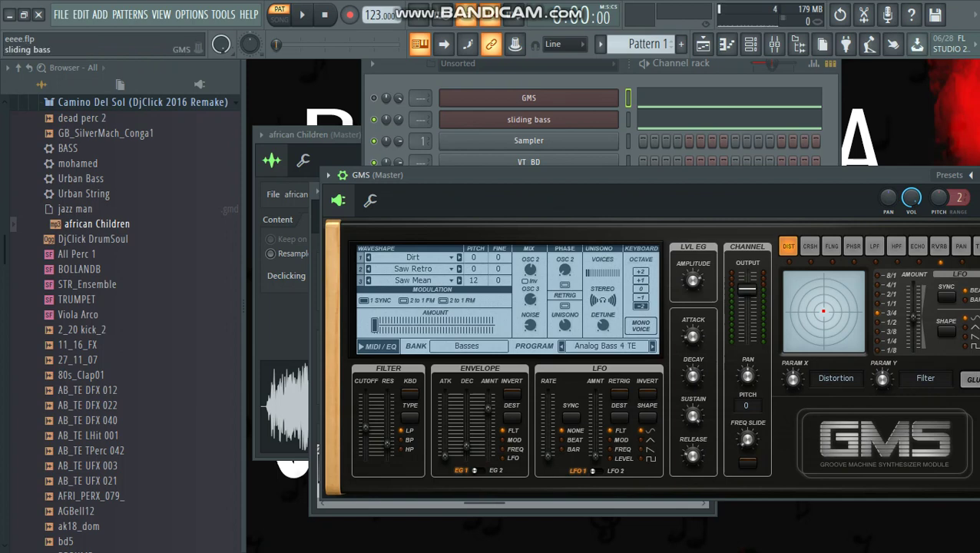
Examine the sliding bass channel's synth and miscellaneous settings and audition Pattern 1.
{"action": "left_click", "coordinate": [529, 119]}
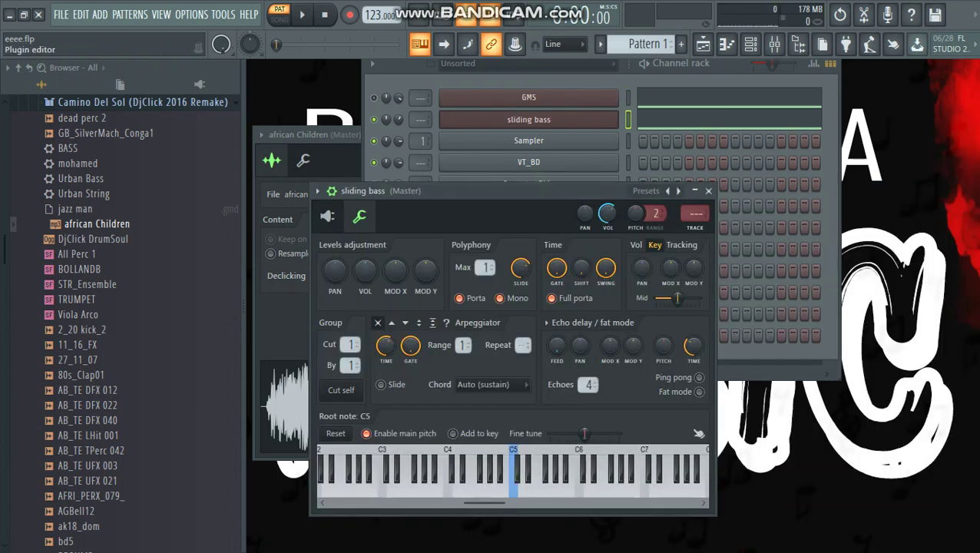
{"action": "left_click", "coordinate": [327, 216]}
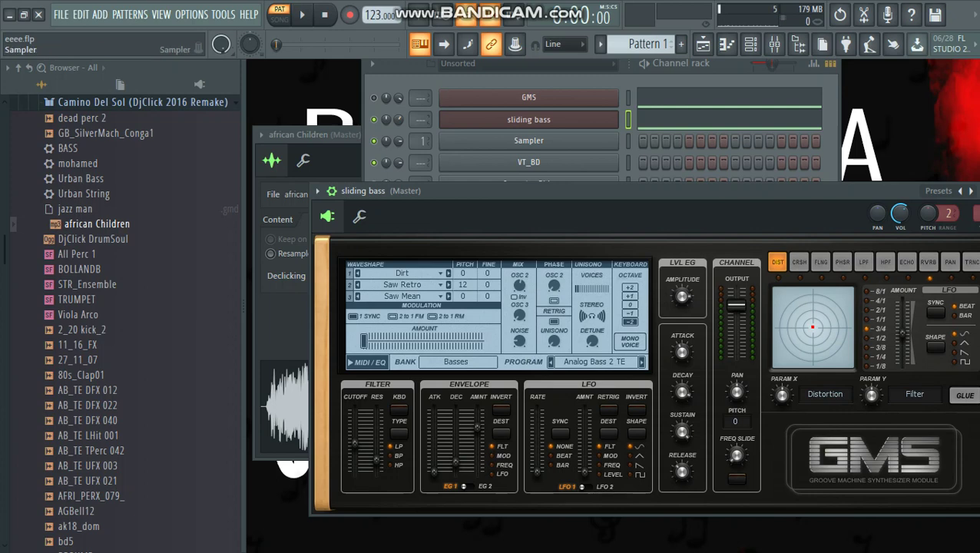
{"action": "left_click", "coordinate": [358, 215]}
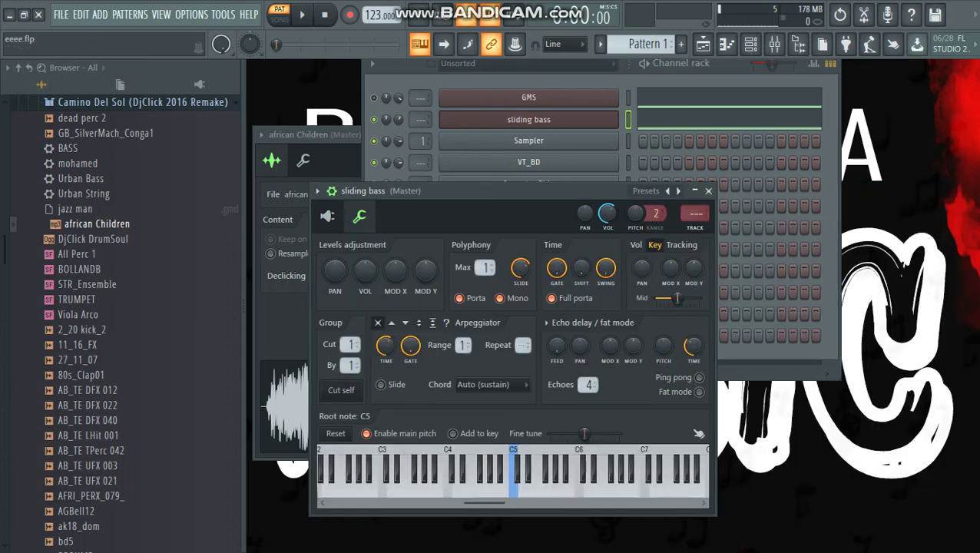
{"action": "key", "text": "space"}
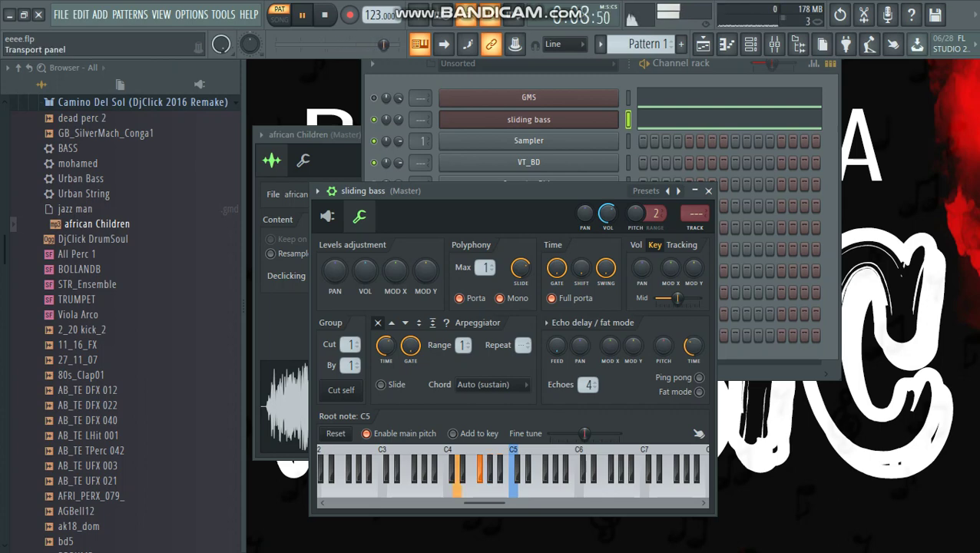
{"action": "key", "text": "space"}
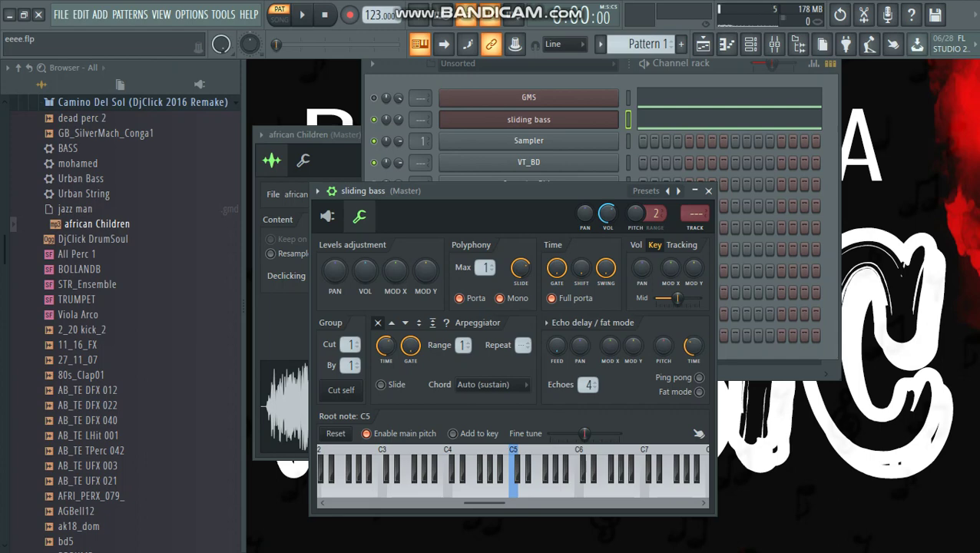
{"action": "left_click", "coordinate": [327, 216]}
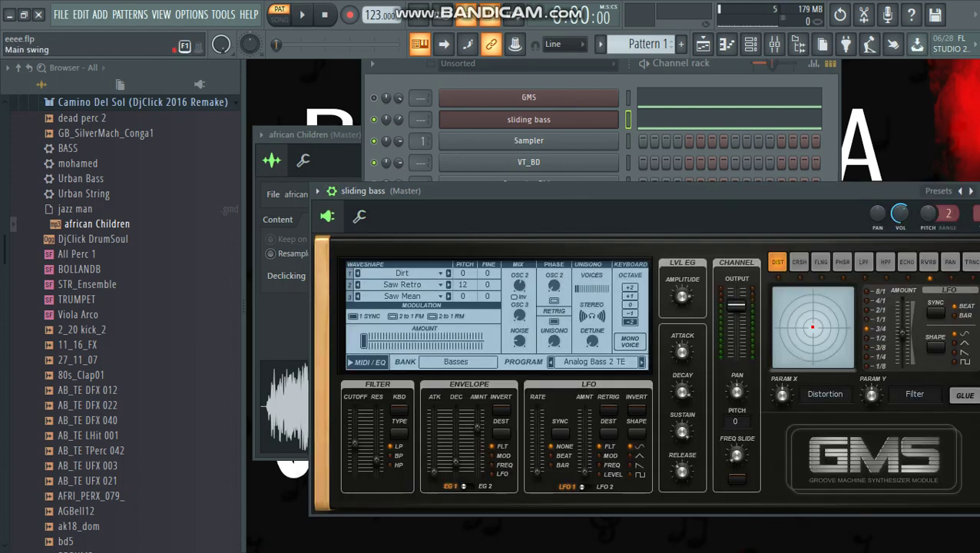
Unmute the GMS channel in the channel rack and audition Pattern 1 with both bass channels.
{"action": "left_click", "coordinate": [726, 65]}
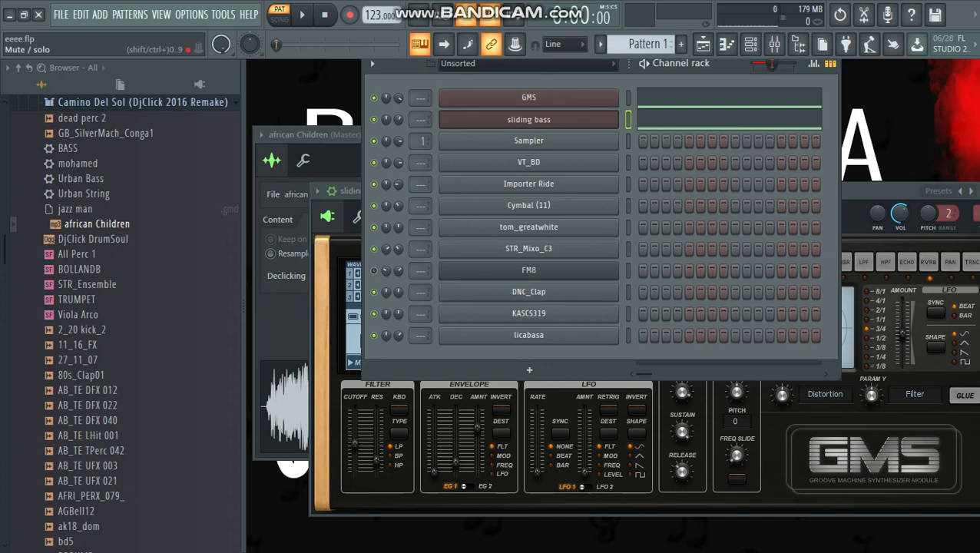
{"action": "left_click", "coordinate": [302, 14]}
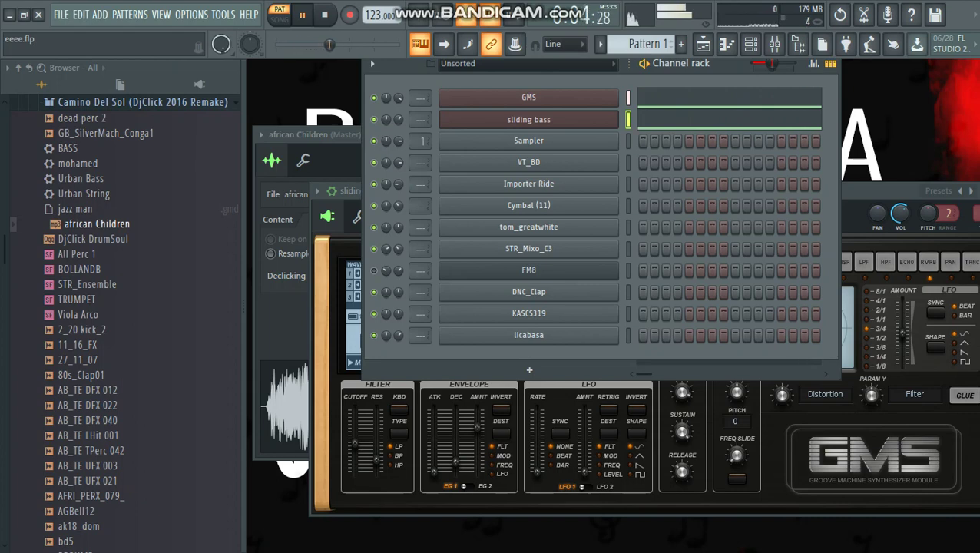
{"action": "key", "text": "space"}
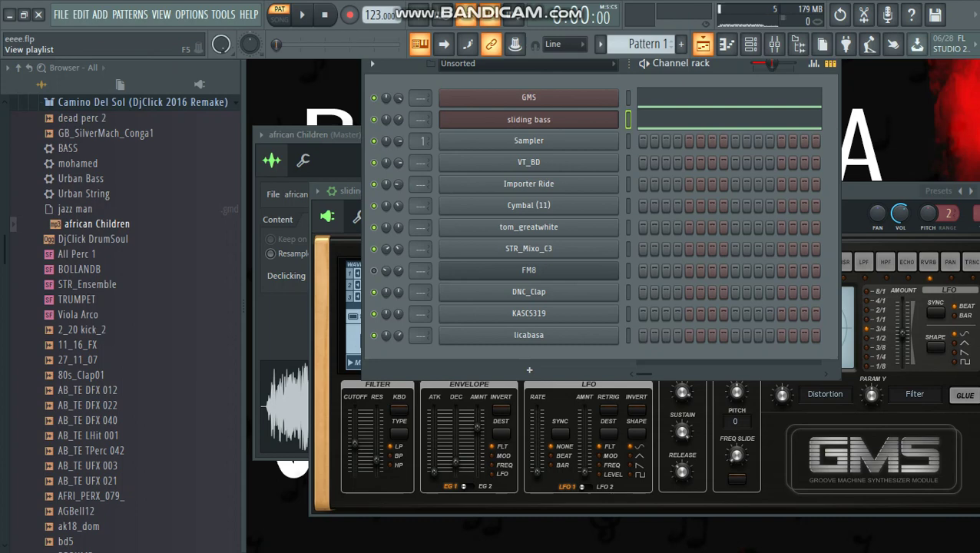
Place a Pattern 1 clip at bar 1 of Track 1 in the playlist.
{"action": "key", "text": "F5"}
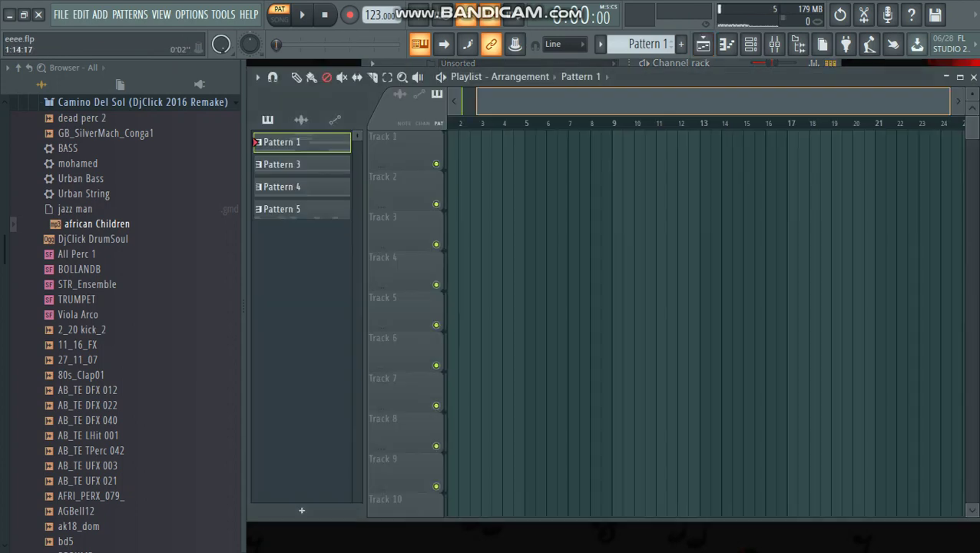
{"action": "left_click_drag", "start_coordinate": [309, 143], "coordinate": [461, 157]}
{"action": "right_click", "coordinate": [486, 156]}
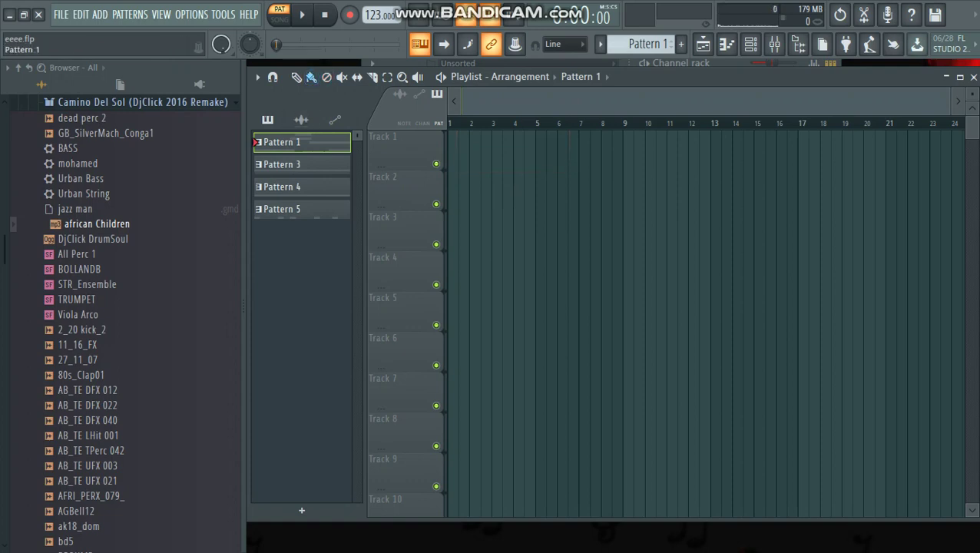
{"action": "left_click_drag", "start_coordinate": [292, 142], "coordinate": [461, 150]}
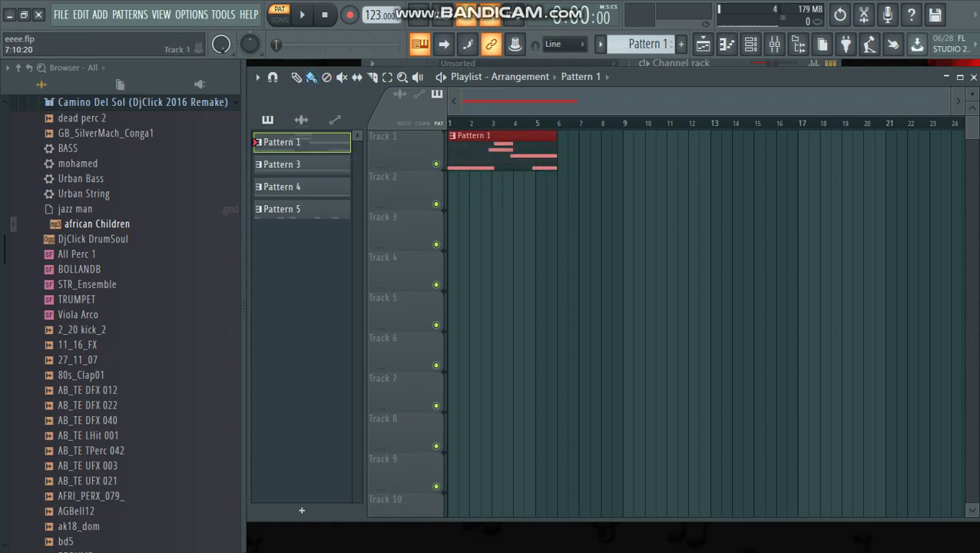
Switch to song mode, duplicate the Pattern 1 clip twice along Track 1, and select the range spanning all three clips.
{"action": "left_click", "coordinate": [279, 15]}
{"action": "key", "text": "space"}
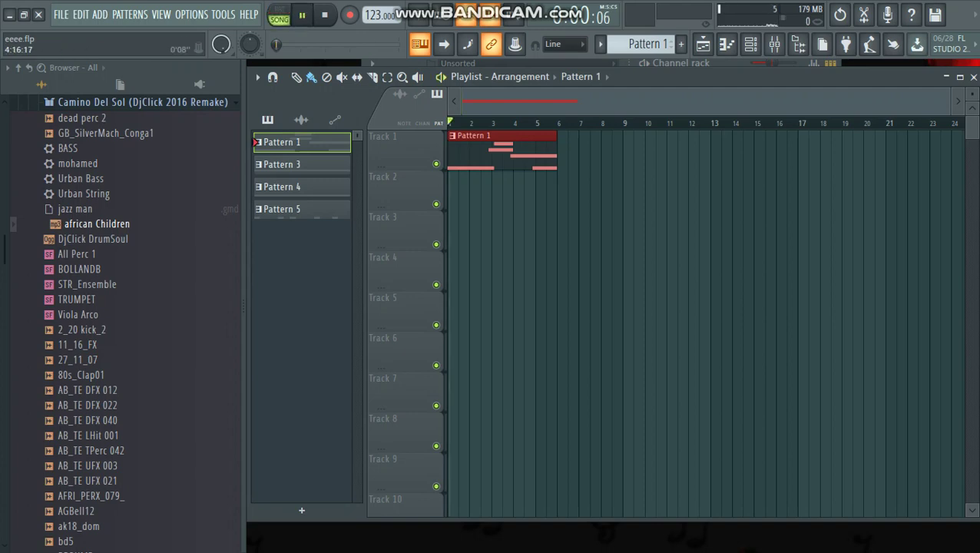
{"action": "key", "text": "ctrl+b"}
{"action": "key", "text": "ctrl+b"}
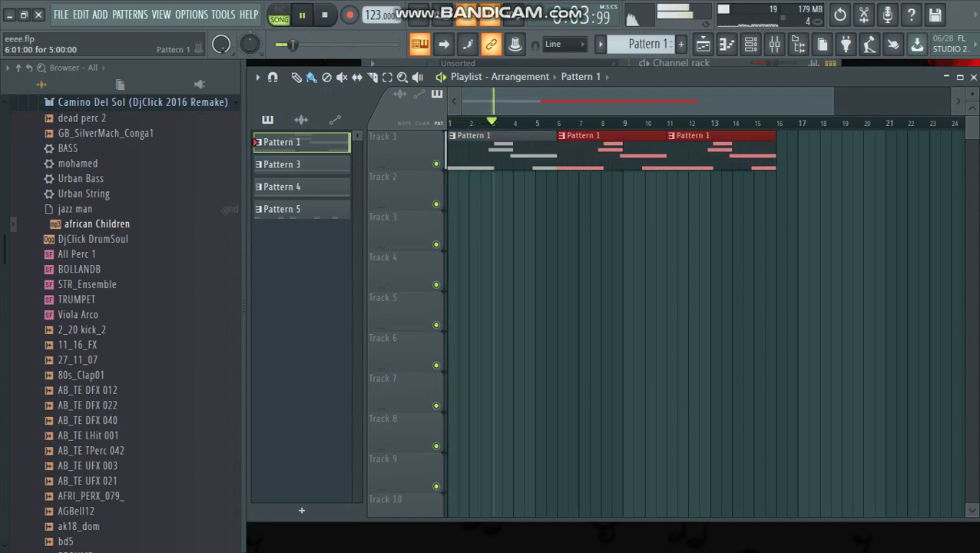
{"action": "key", "text": "ctrl+a"}
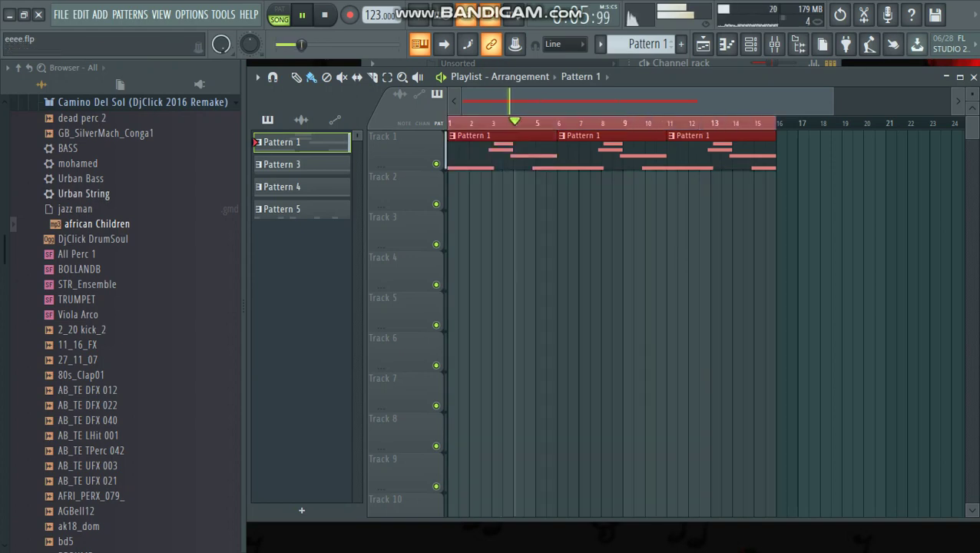
{"action": "key", "text": "space"}
Create an empty Pattern 2 and fill the VT_BD channel with a hit each 4 steps.
{"action": "left_click", "coordinate": [749, 44]}
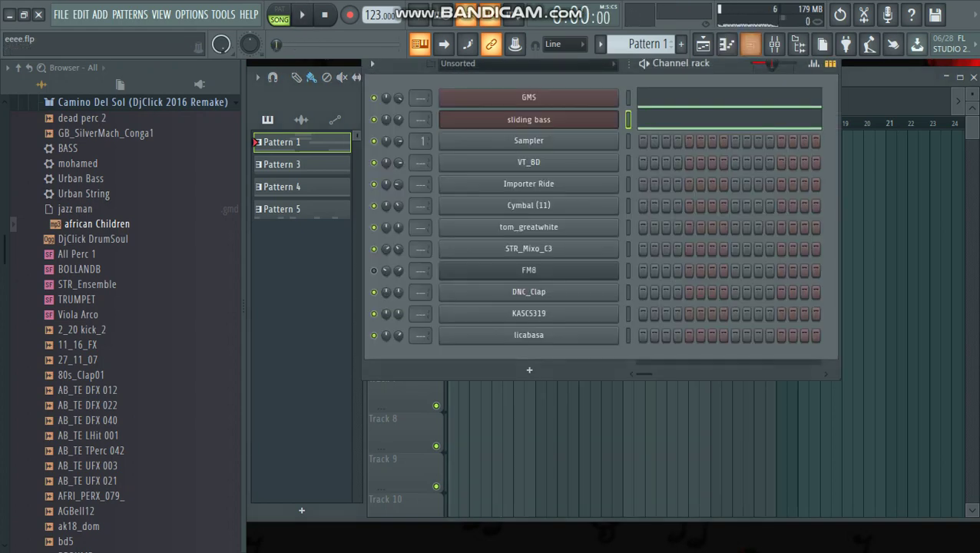
{"action": "key", "text": "F4"}
{"action": "left_click", "coordinate": [528, 162]}
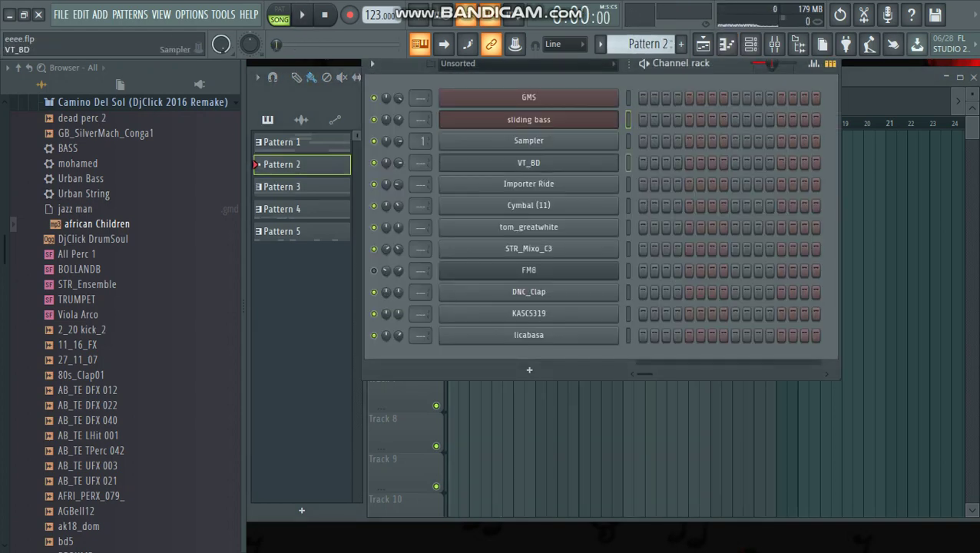
{"action": "right_click", "coordinate": [616, 158]}
{"action": "left_click", "coordinate": [803, 222]}
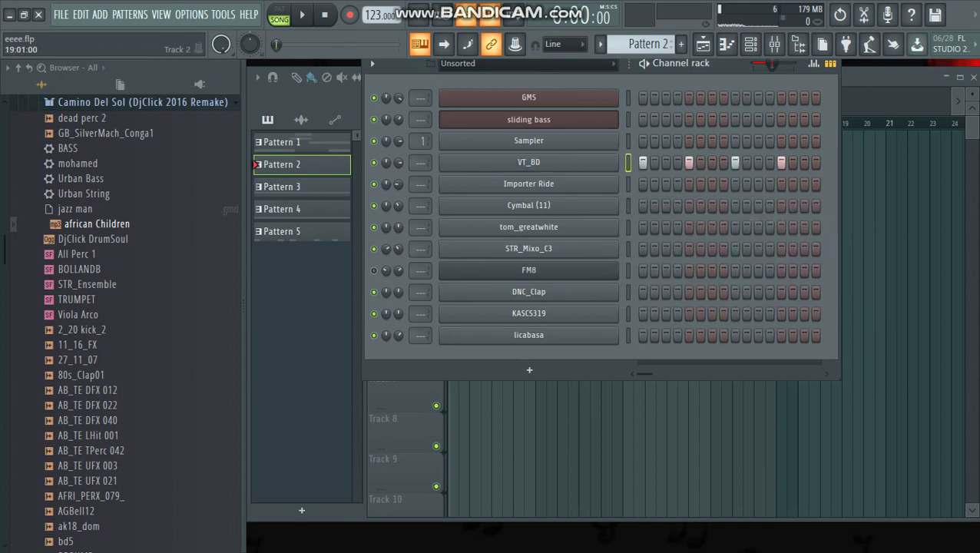
Widen the step grid, extend Pattern 2 into a second bar, and refill VT_BD each 4 steps.
{"action": "left_click_drag", "start_coordinate": [840, 187], "coordinate": [977, 187]}
{"action": "left_click", "coordinate": [885, 163]}
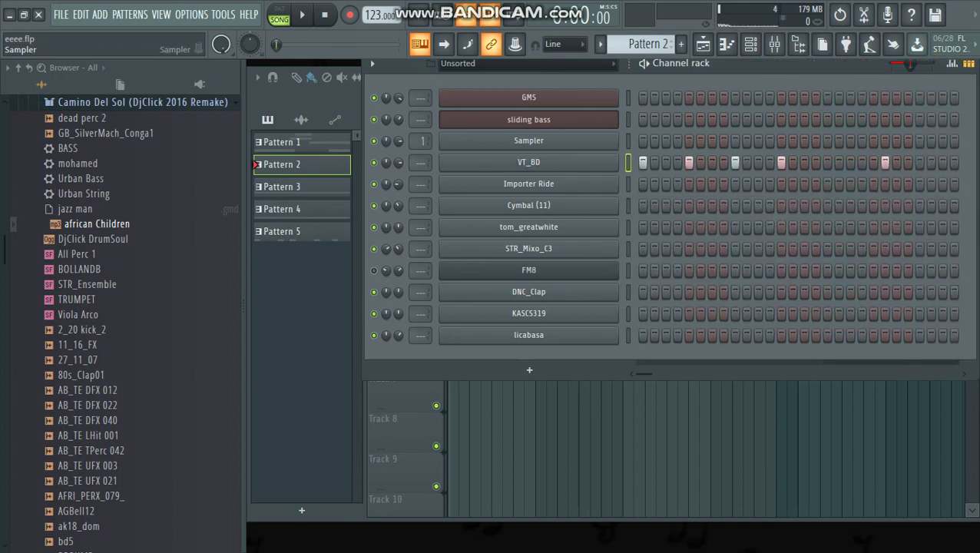
{"action": "right_click", "coordinate": [617, 157]}
{"action": "left_click", "coordinate": [776, 222]}
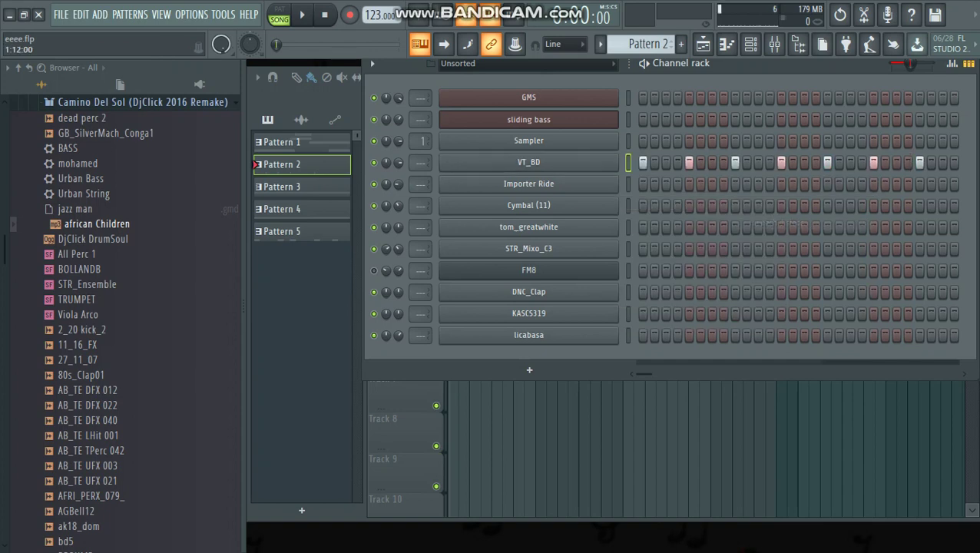
Paint Pattern 2 clips along Track 2 beneath the Pattern 1 clips from bar 1 and audition the song.
{"action": "key", "text": "F5"}
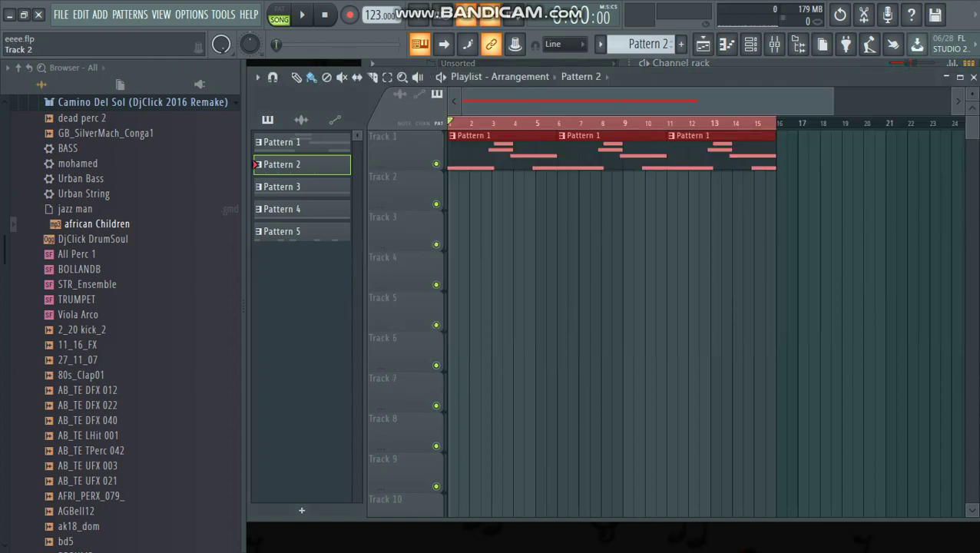
{"action": "left_click_drag", "start_coordinate": [457, 192], "coordinate": [767, 192]}
{"action": "key", "text": "space"}
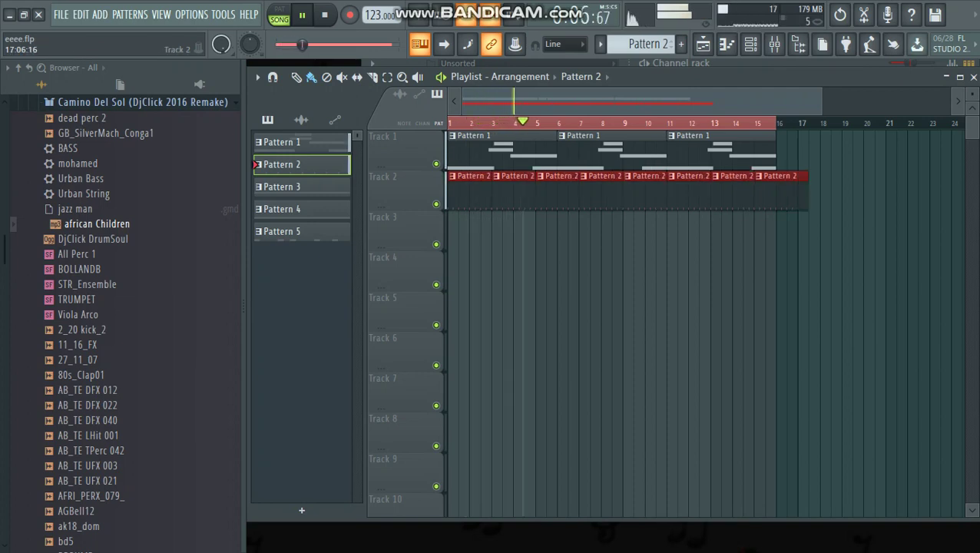
{"action": "key", "text": "space"}
Fill the Cymbal (11) channel in Pattern 2 each 4 steps and rotate its steps right by two.
{"action": "left_click", "coordinate": [750, 45]}
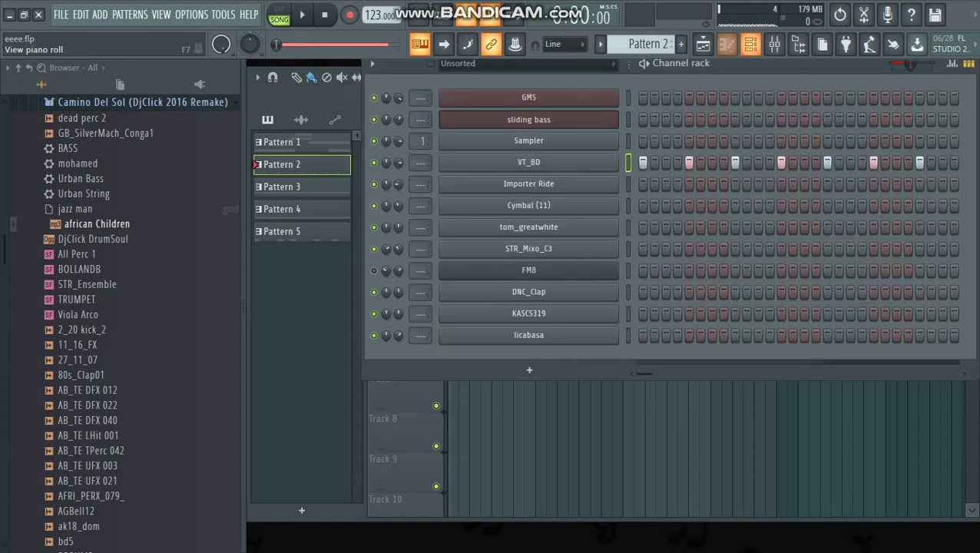
{"action": "right_click", "coordinate": [616, 201]}
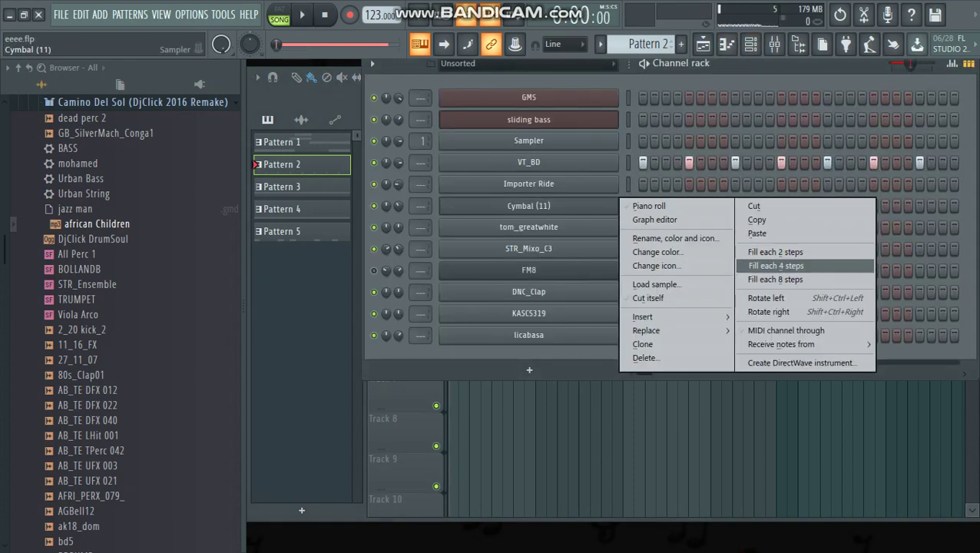
{"action": "left_click", "coordinate": [743, 265]}
{"action": "key", "text": "ctrl+shift+Right"}
{"action": "key", "text": "ctrl+shift+Right"}
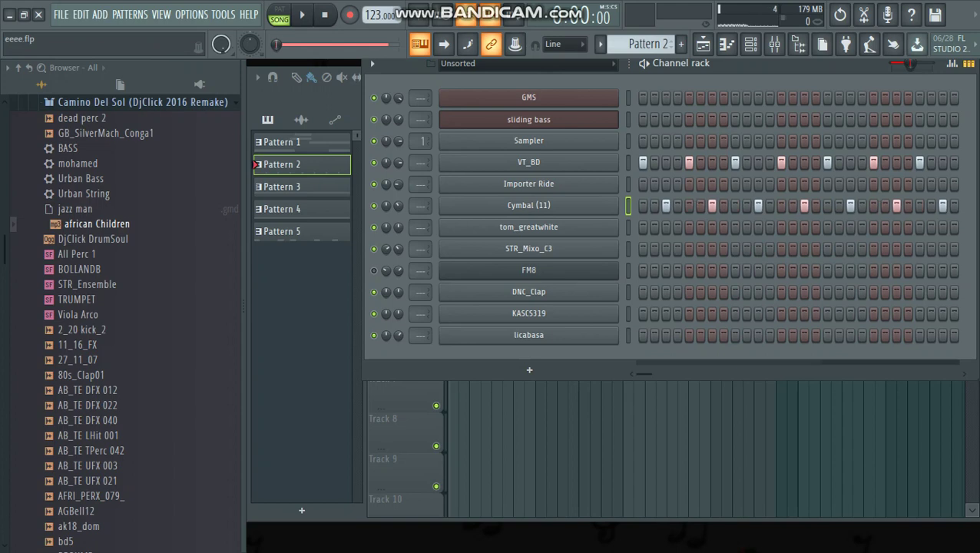
Play the song and copy the Cymbal (11) steps to the Importer Ride channel.
{"action": "key", "text": "space"}
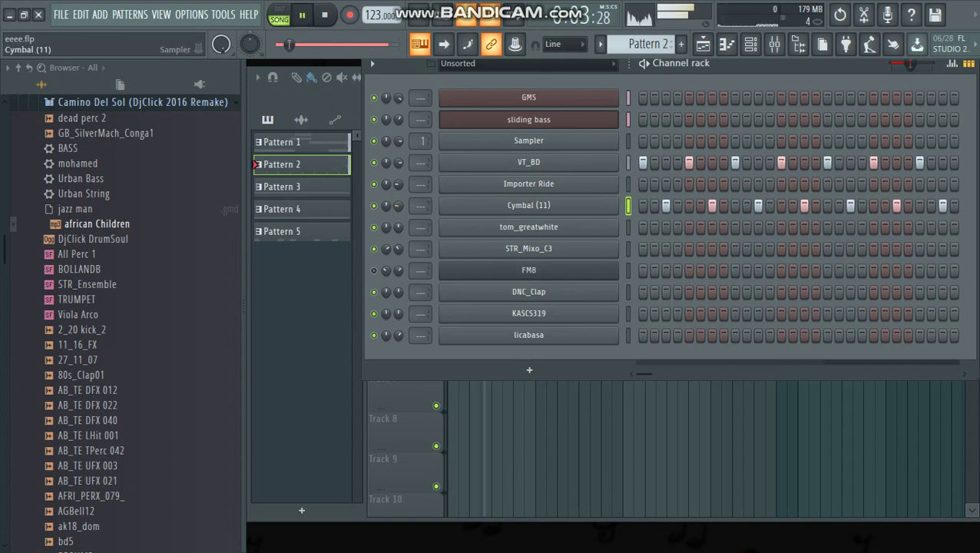
{"action": "right_click", "coordinate": [553, 206]}
{"action": "left_click", "coordinate": [758, 220]}
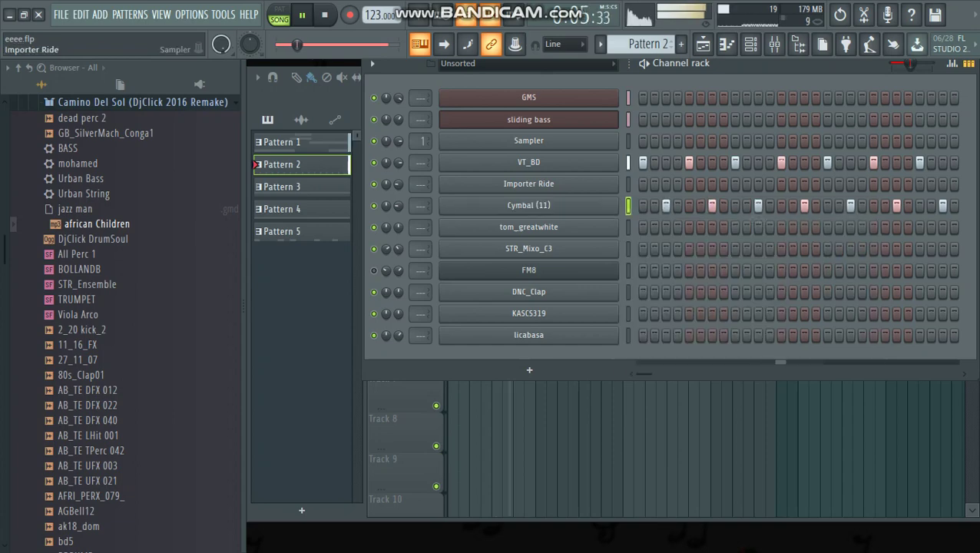
{"action": "right_click", "coordinate": [553, 184]}
{"action": "left_click", "coordinate": [757, 212]}
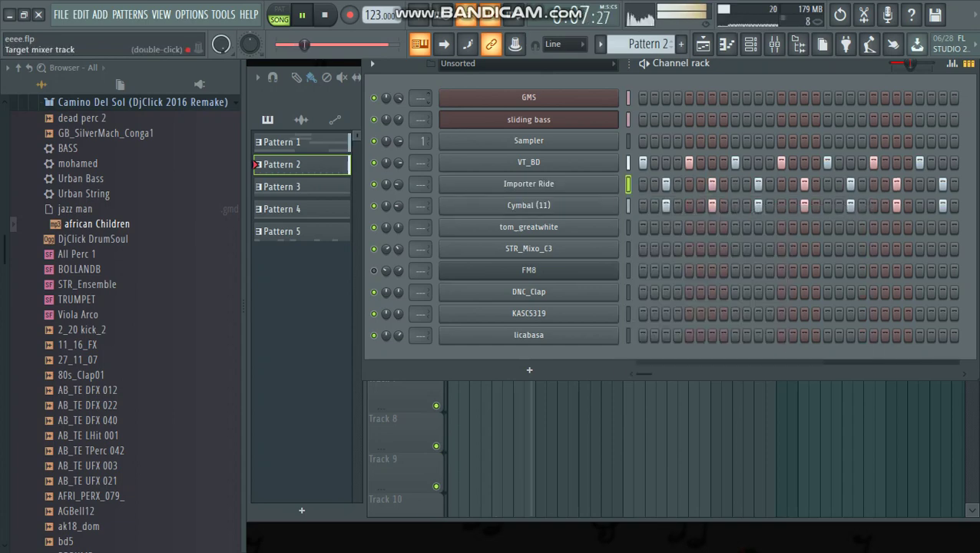
Lower the GMS channel's volume and place tom_greatwhite hits on steps 7 and 23 of Pattern 2.
{"action": "left_click_drag", "start_coordinate": [399, 98], "coordinate": [399, 125]}
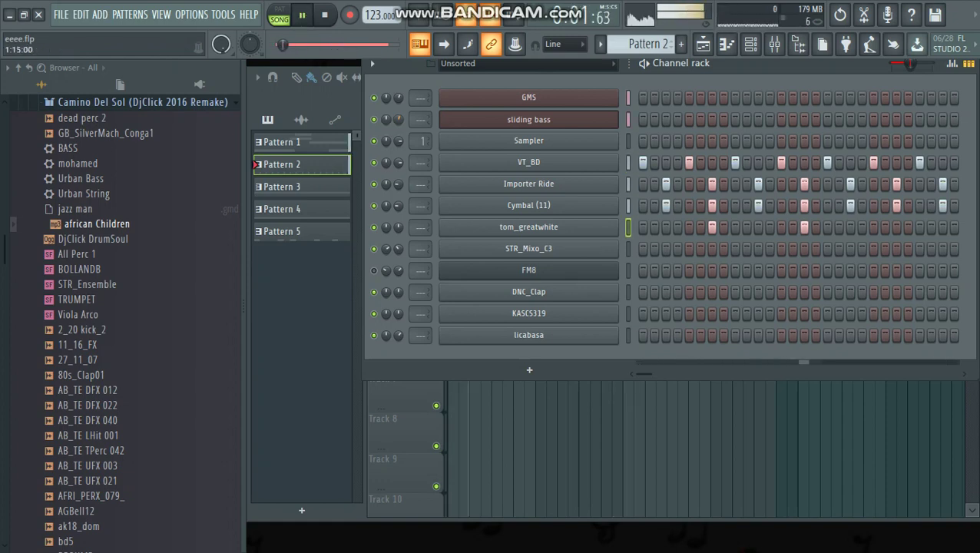
{"action": "right_click", "coordinate": [804, 228]}
{"action": "left_click", "coordinate": [896, 228]}
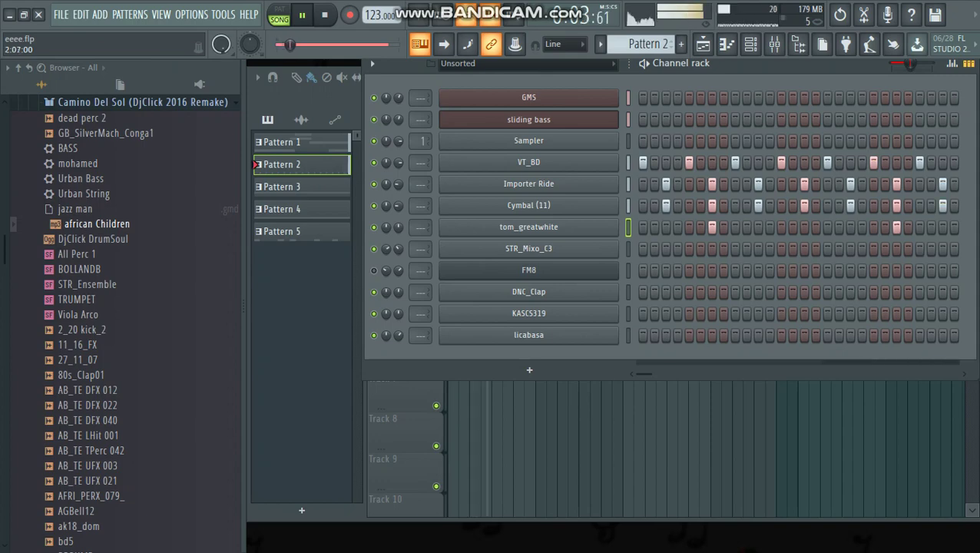
{"action": "right_click", "coordinate": [614, 225]}
{"action": "left_click", "coordinate": [645, 227]}
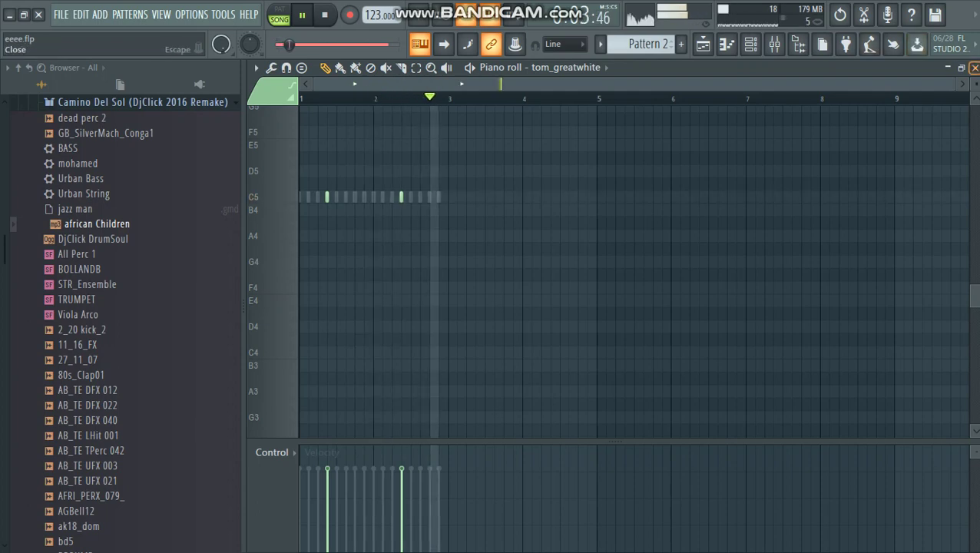
{"action": "left_click", "coordinate": [975, 68]}
Paint XF_Loop_097 audio clips end to end along Track 3 from bar 1 to bar 17 while auditioning the song.
{"action": "left_click", "coordinate": [301, 119]}
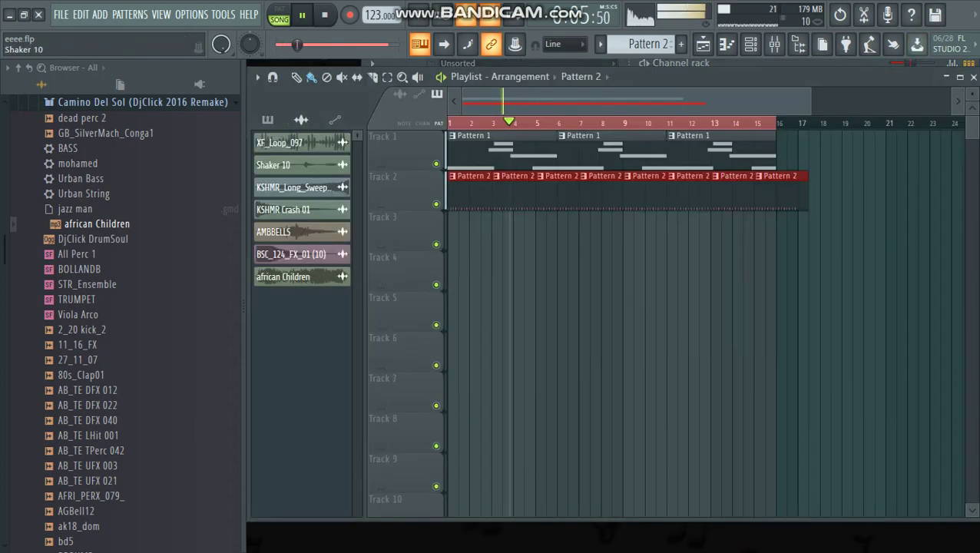
{"action": "mouse_move", "coordinate": [279, 142]}
{"action": "left_mouse_down"}
{"action": "mouse_move", "coordinate": [420, 253]}
{"action": "mouse_move", "coordinate": [457, 231]}
{"action": "mouse_move", "coordinate": [750, 262]}
{"action": "left_mouse_up"}
{"action": "key", "text": "space"}
{"action": "key", "text": "space"}
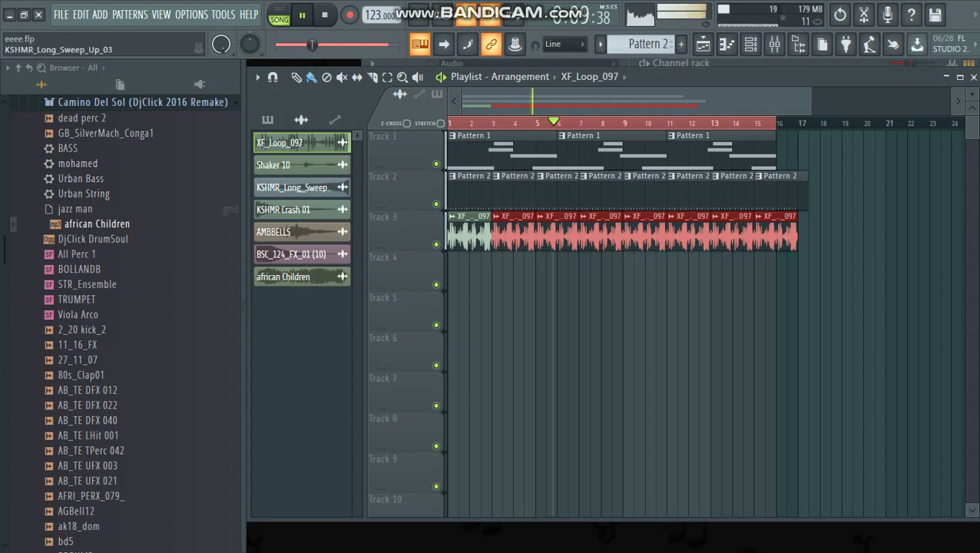
Place a KSHMR_Long_Sweep_Up_03 clip on Track 4 and align its end with bar 16.
{"action": "left_click_drag", "start_coordinate": [292, 187], "coordinate": [670, 319]}
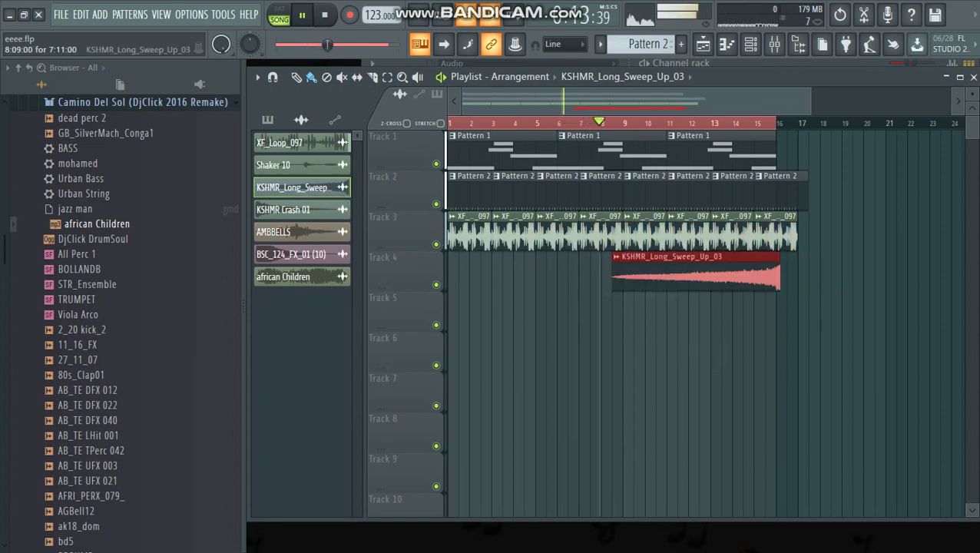
{"action": "key", "text": "space"}
{"action": "scroll", "coordinate": [731, 123], "scroll_direction": "up", "scroll_amount": 5}
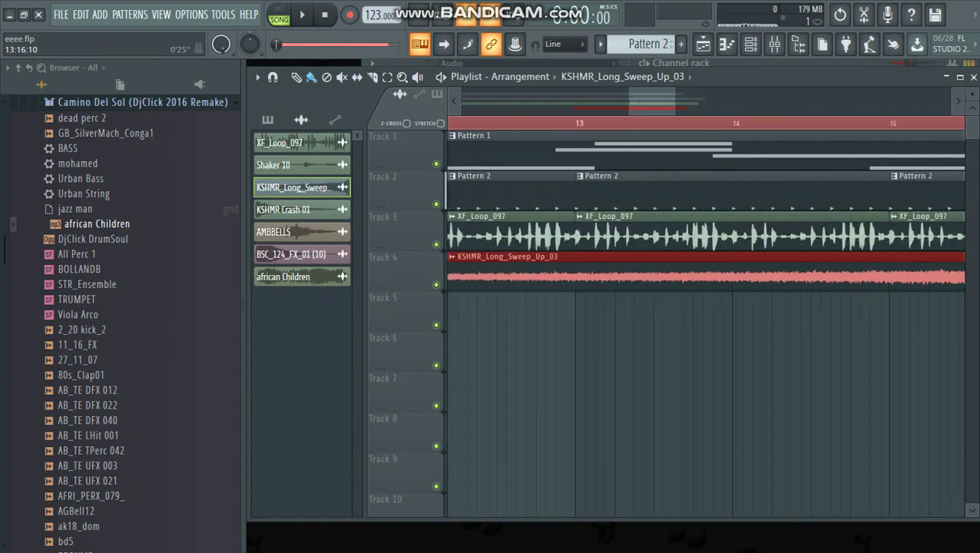
{"action": "left_click_drag", "start_coordinate": [662, 106], "coordinate": [696, 106]}
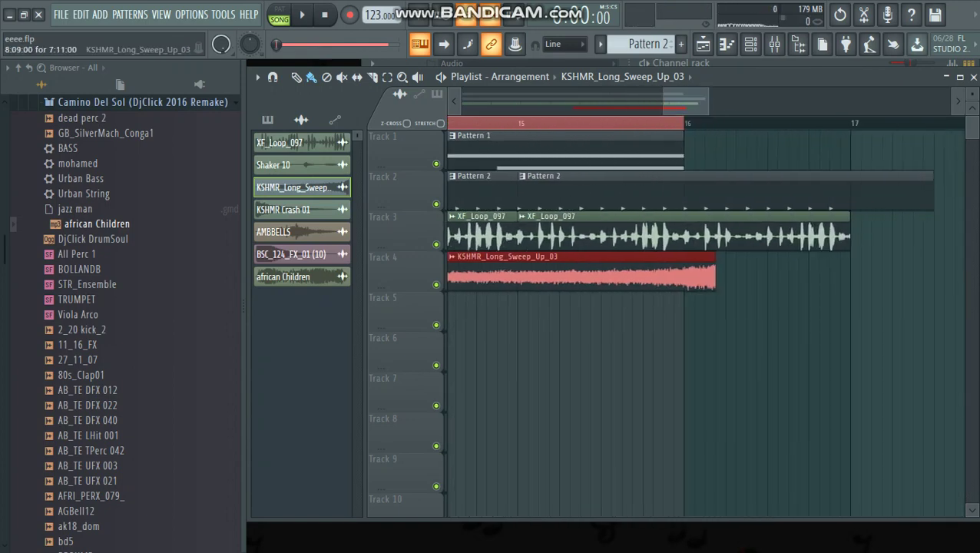
{"action": "left_click_drag", "start_coordinate": [714, 277], "coordinate": [683, 277]}
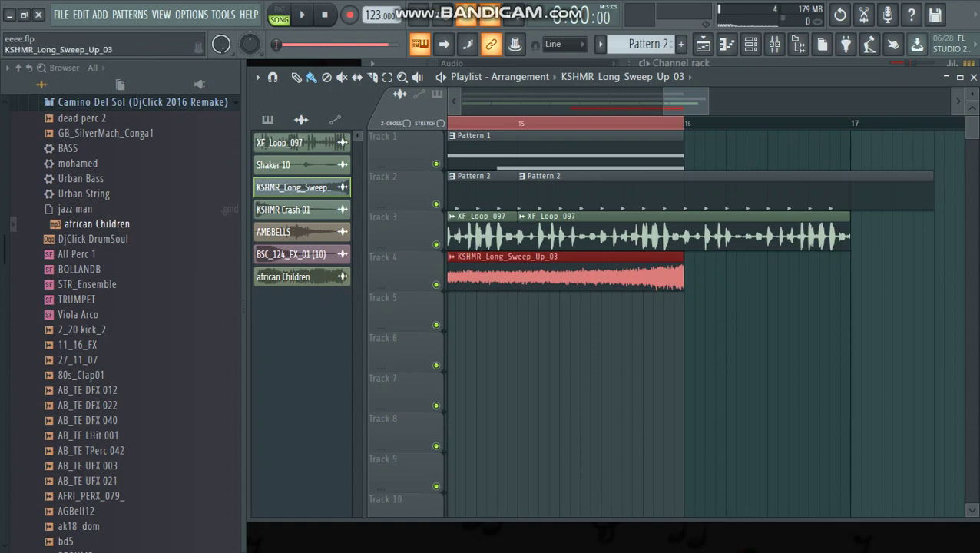
Place KSHMR Crash 01 on Track 4, AMBBELLS on Track 5 and BSC_124_FX_01 (10) on Track 6, all starting at bar 16.
{"action": "left_click_drag", "start_coordinate": [286, 209], "coordinate": [722, 278]}
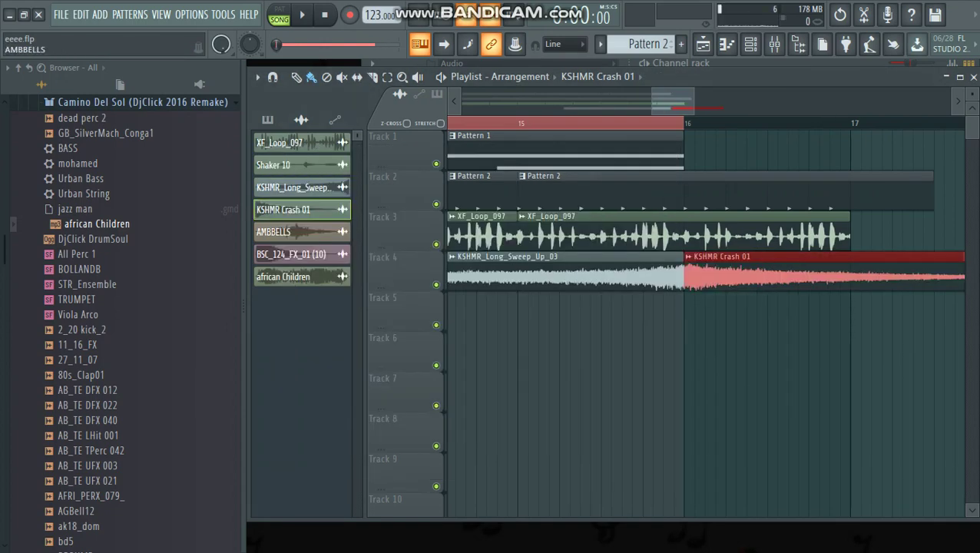
{"action": "left_click_drag", "start_coordinate": [301, 231], "coordinate": [695, 303]}
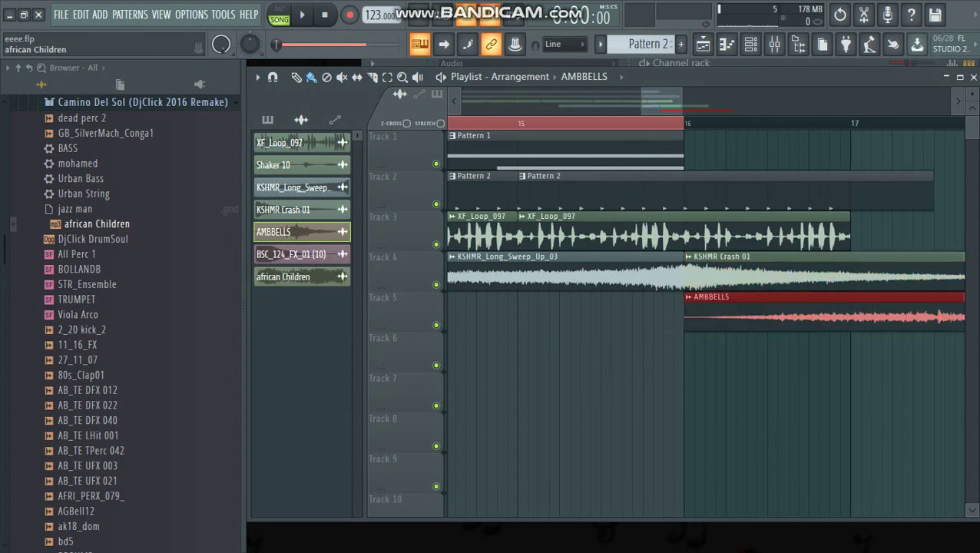
{"action": "left_click_drag", "start_coordinate": [292, 253], "coordinate": [692, 350]}
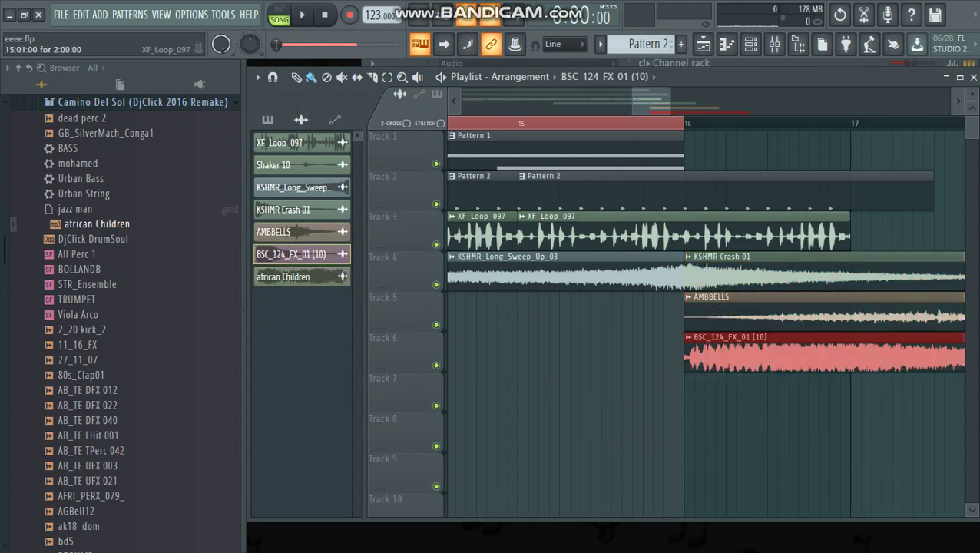
Clear the time selection and continue Track 1 with two more Pattern 1 clips from bar 16.
{"action": "left_click_drag", "start_coordinate": [684, 122], "coordinate": [962, 123]}
{"action": "left_click", "coordinate": [673, 123]}
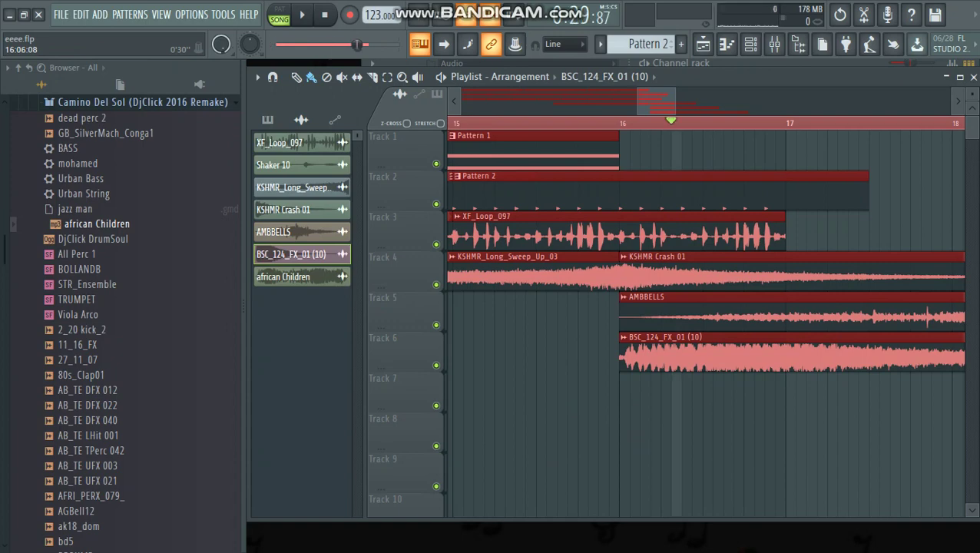
{"action": "left_click", "coordinate": [674, 123], "text": "ctrl"}
{"action": "scroll", "coordinate": [674, 123], "scroll_direction": "down", "scroll_amount": 3}
{"action": "left_click", "coordinate": [615, 147]}
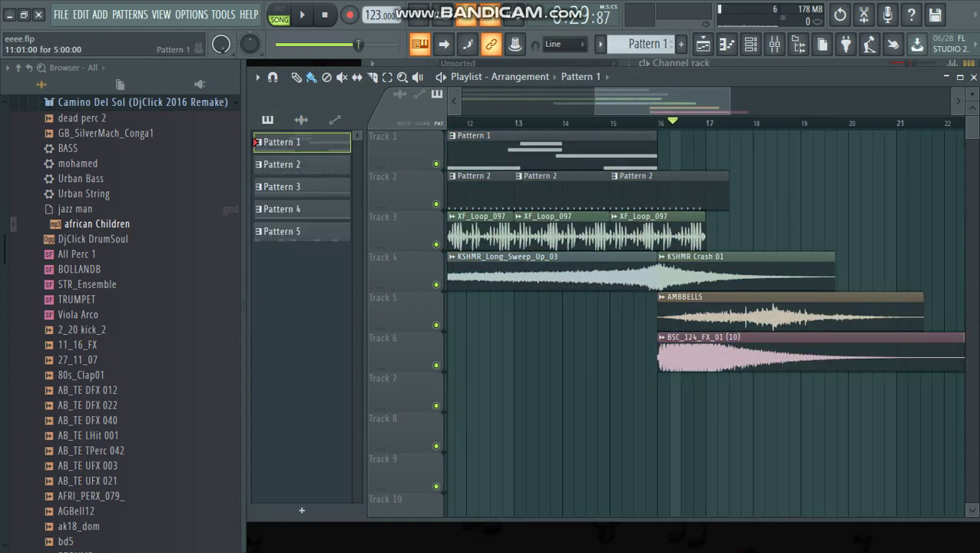
{"action": "key", "text": "ctrl+b"}
{"action": "key", "text": "ctrl+b"}
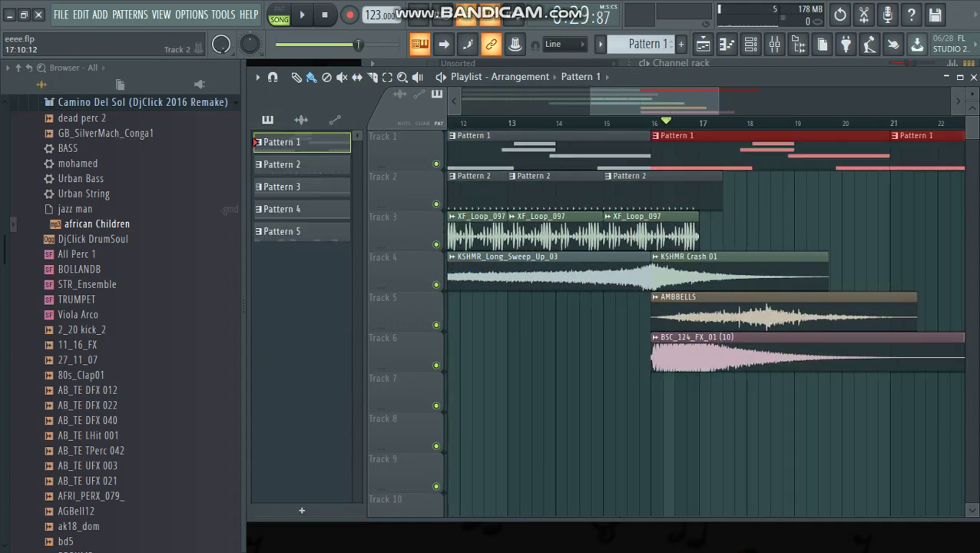
Extend the Pattern 2 clips on Track 2 to bar 25 and the XF_Loop_097 clips on Track 3 to bar 27.
{"action": "mouse_move", "coordinate": [722, 189]}
{"action": "left_mouse_down"}
{"action": "mouse_move", "coordinate": [699, 190]}
{"action": "mouse_move", "coordinate": [965, 190]}
{"action": "left_mouse_up"}
{"action": "left_click", "coordinate": [603, 232]}
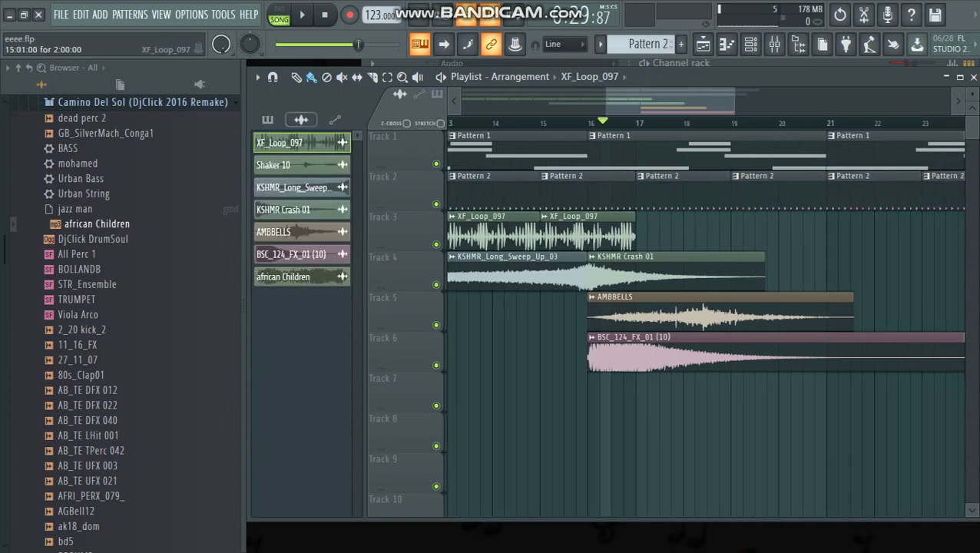
{"action": "left_click_drag", "start_coordinate": [638, 232], "coordinate": [964, 232]}
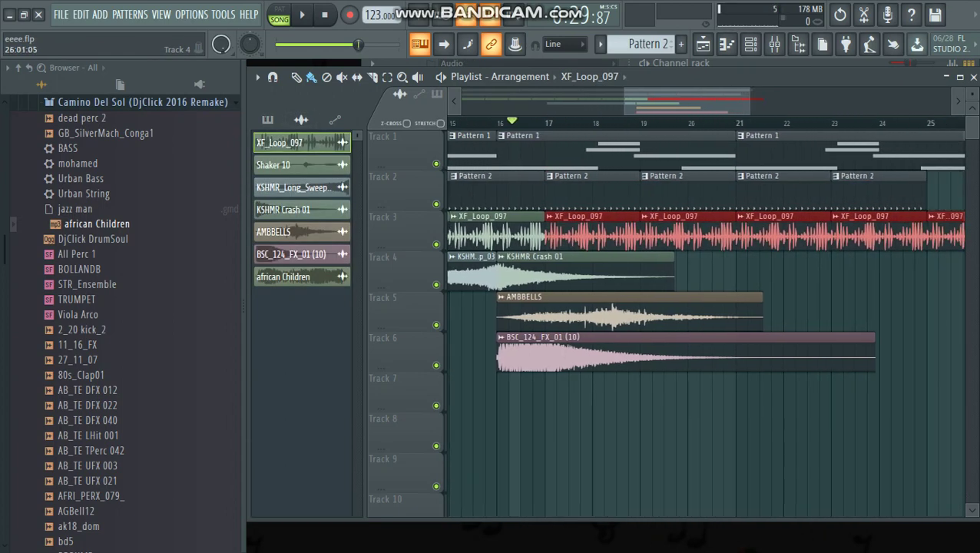
Play the song from around bar 16 and add one more Pattern 2 clip at bar 25 on Track 2.
{"action": "key", "text": "space"}
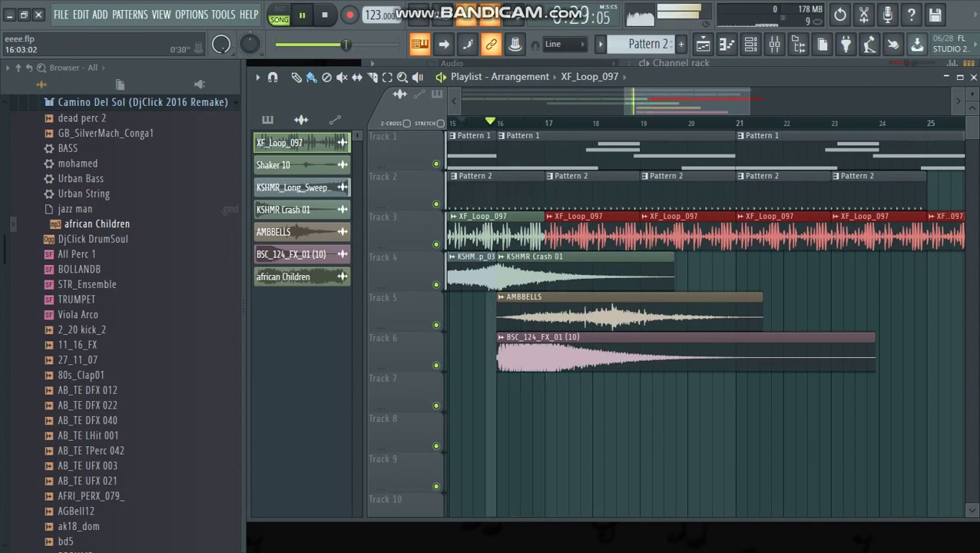
{"action": "scroll", "coordinate": [692, 323], "scroll_direction": "down", "scroll_amount": 5}
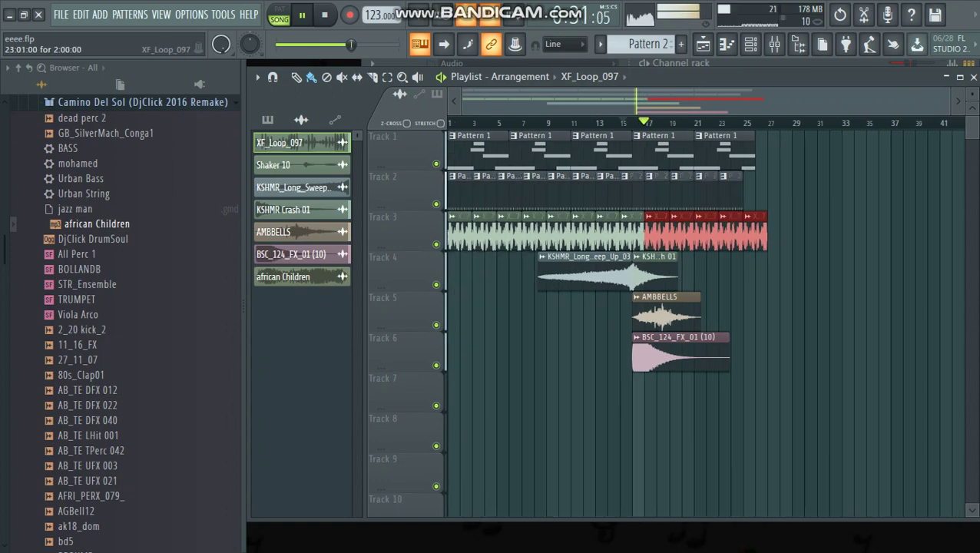
{"action": "left_click", "coordinate": [730, 191]}
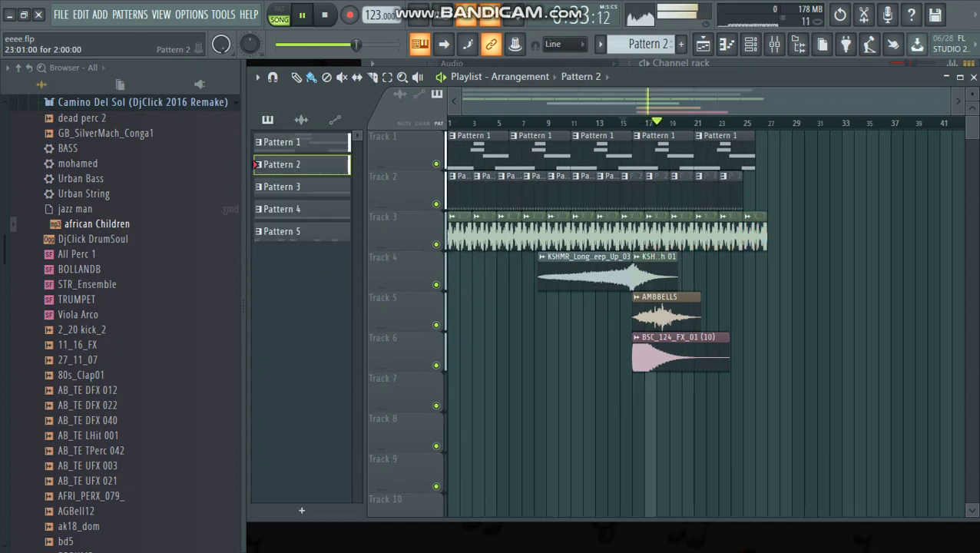
{"action": "left_click", "coordinate": [754, 191]}
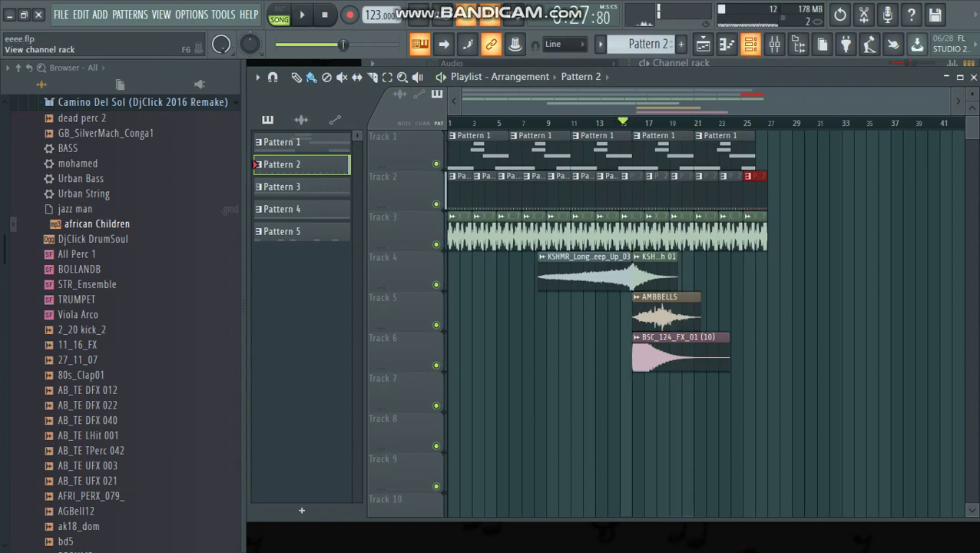
Paint Shaker 10 audio clips along Track 7 from bar 16 to bar 26.
{"action": "left_click", "coordinate": [750, 45]}
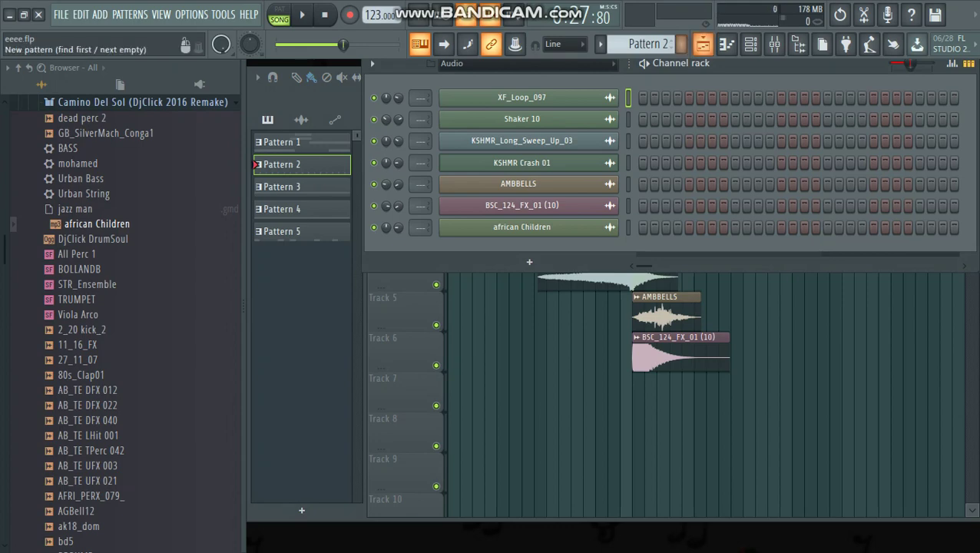
{"action": "left_click", "coordinate": [302, 119]}
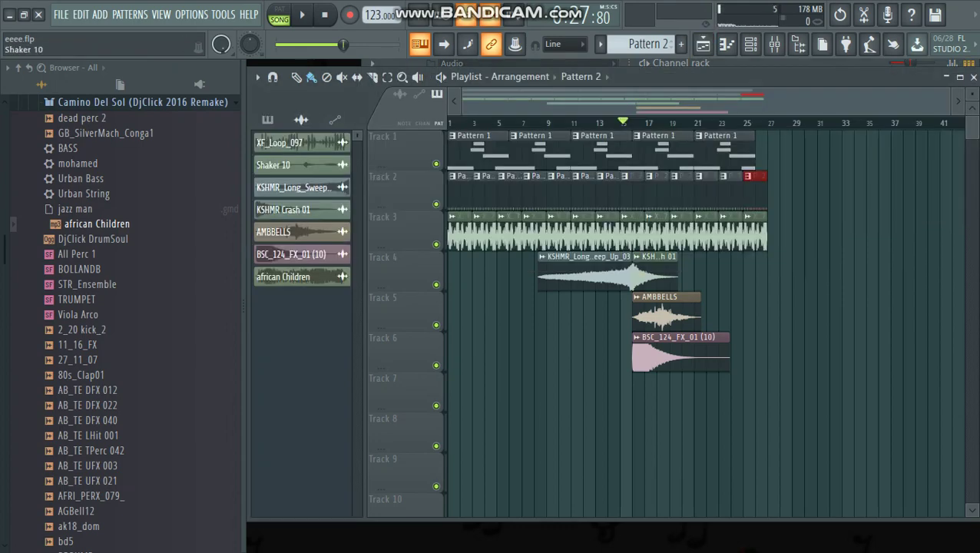
{"action": "mouse_move", "coordinate": [277, 164]}
{"action": "left_mouse_down"}
{"action": "mouse_move", "coordinate": [602, 463]}
{"action": "mouse_move", "coordinate": [630, 437]}
{"action": "mouse_move", "coordinate": [641, 361]}
{"action": "mouse_move", "coordinate": [633, 397]}
{"action": "mouse_move", "coordinate": [968, 397]}
{"action": "mouse_move", "coordinate": [826, 398]}
{"action": "left_mouse_up"}
{"action": "scroll", "coordinate": [644, 398], "scroll_direction": "up", "scroll_amount": 4}
{"action": "left_click", "coordinate": [610, 397]}
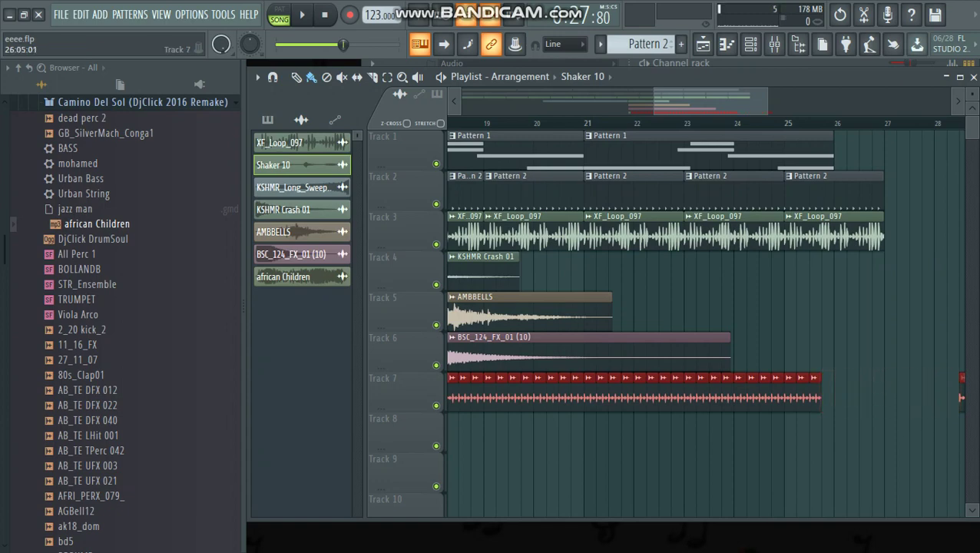
{"action": "left_click", "coordinate": [828, 397]}
Audition the arrangement and delete the stray Shaker 10 clips around bar 28 on Track 7.
{"action": "key", "text": "space"}
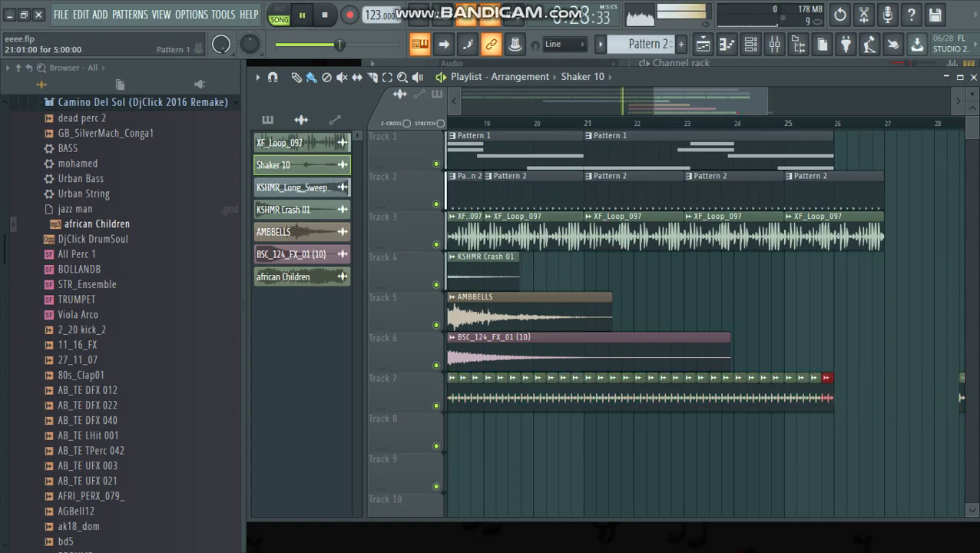
{"action": "scroll", "coordinate": [714, 123], "scroll_direction": "down", "scroll_amount": 3}
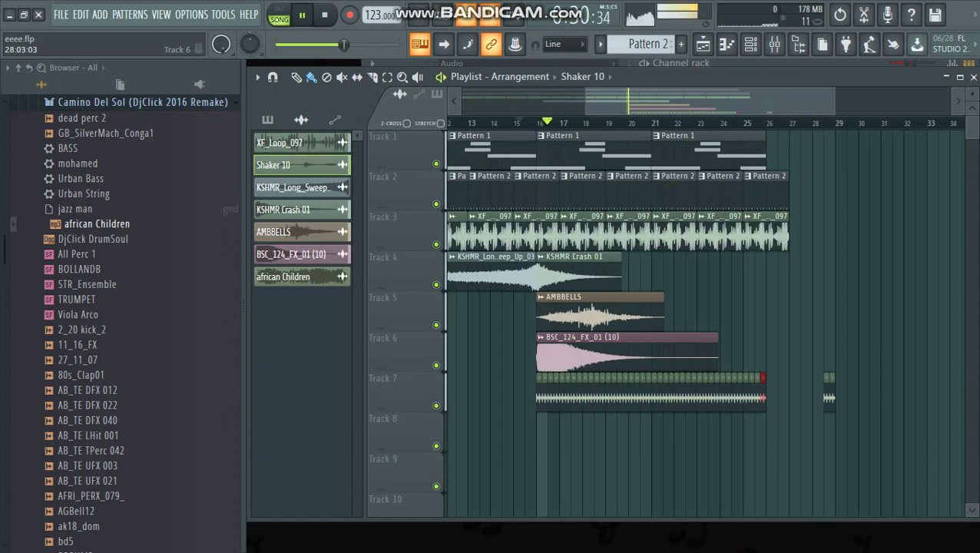
{"action": "left_click_drag", "start_coordinate": [827, 395], "coordinate": [845, 395]}
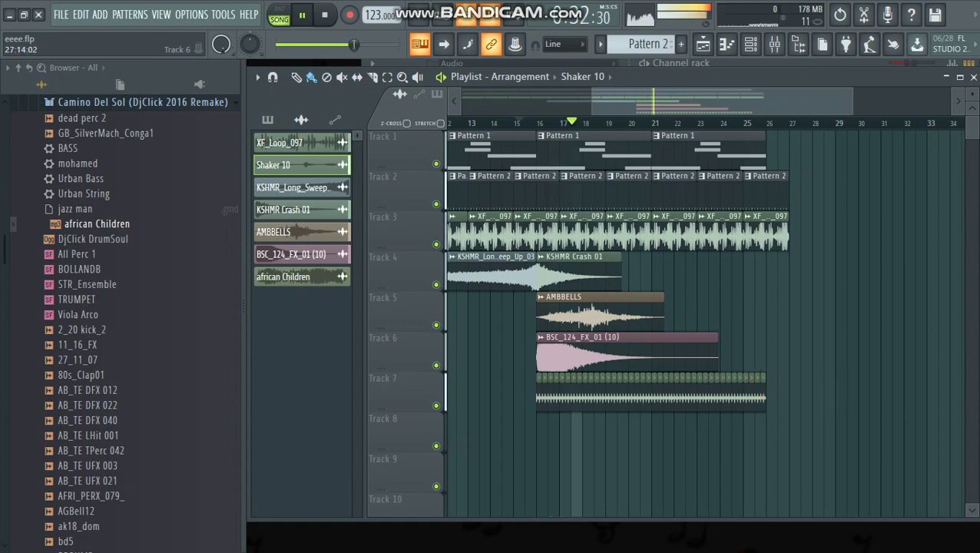
{"action": "left_click_drag", "start_coordinate": [592, 102], "coordinate": [461, 101]}
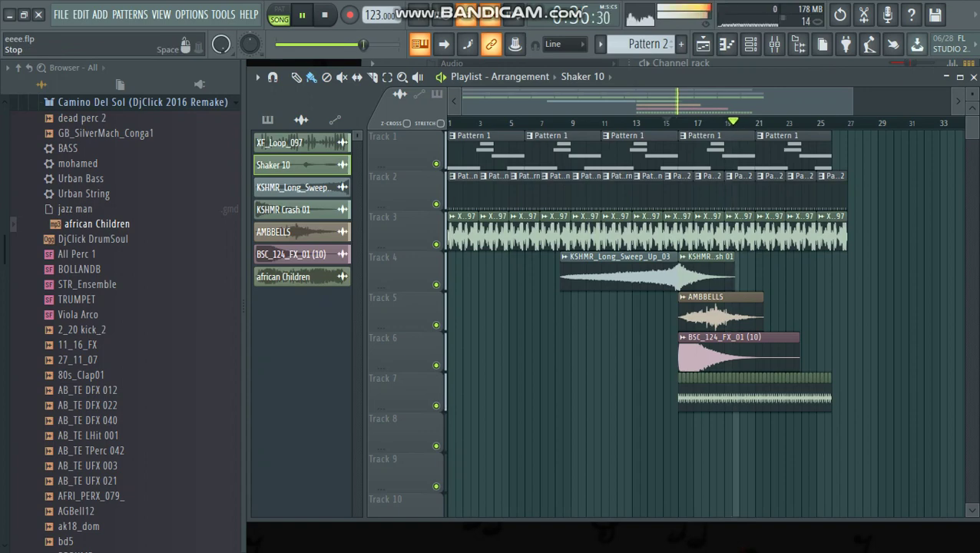
{"action": "key", "text": "space"}
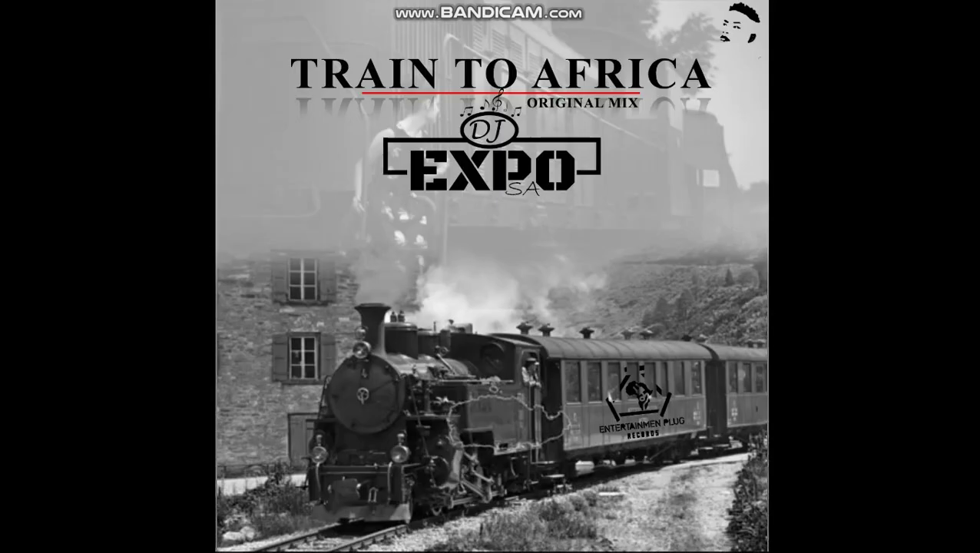
{"action": "left_click", "coordinate": [305, 542]}
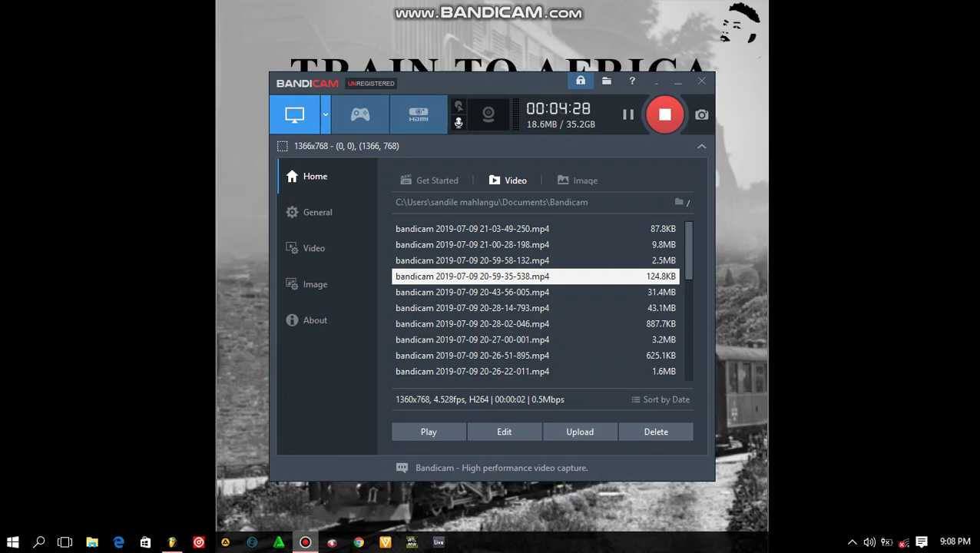
{"action": "left_click", "coordinate": [305, 542]}
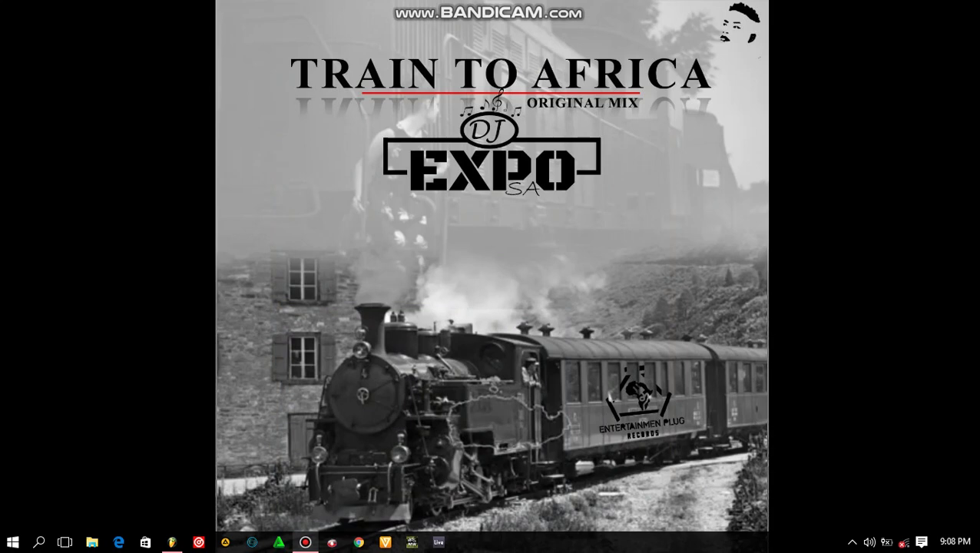
{"action": "left_click", "coordinate": [305, 543]}
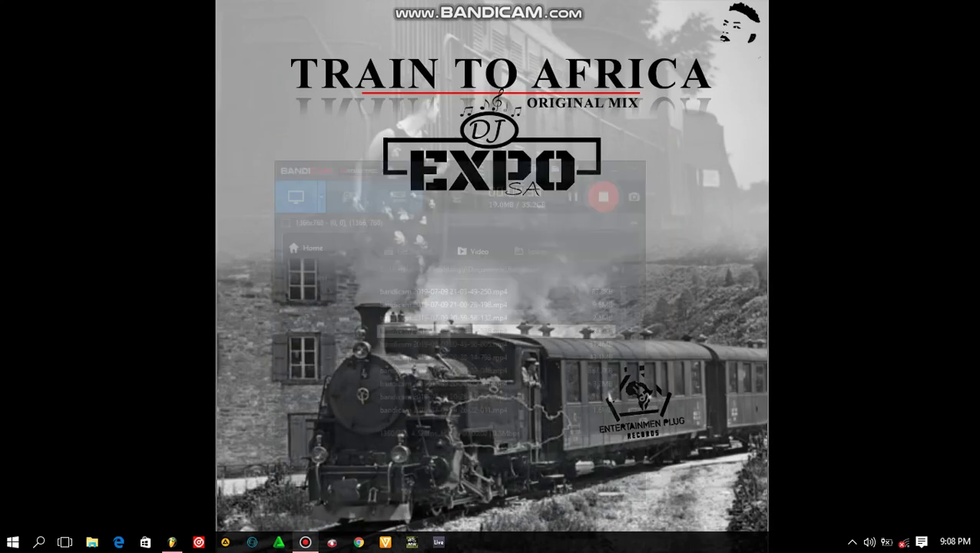